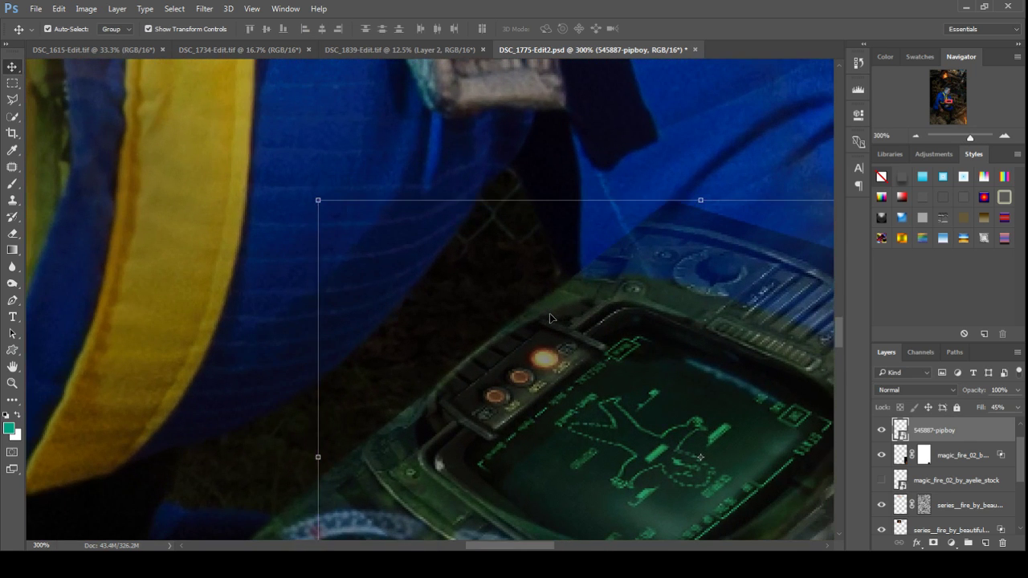
Step: Zoom to the wrist device, hide the 545887-pipboy overlay and give it an empty mask
mouse_move(549, 313)
left_mouse_down()
mouse_move(489, 210)
mouse_move(449, 174)
left_mouse_up()
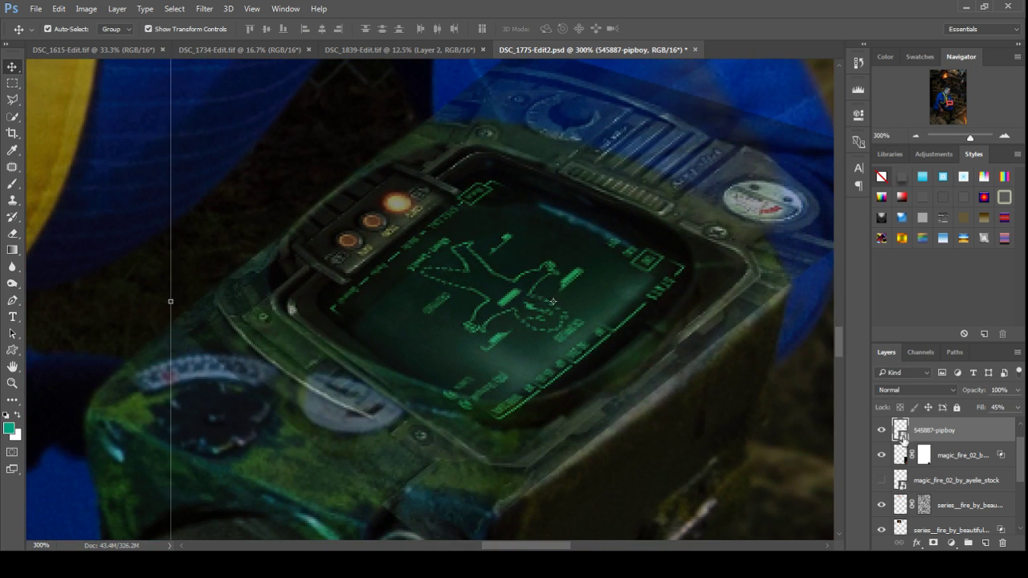
left_click(881, 431)
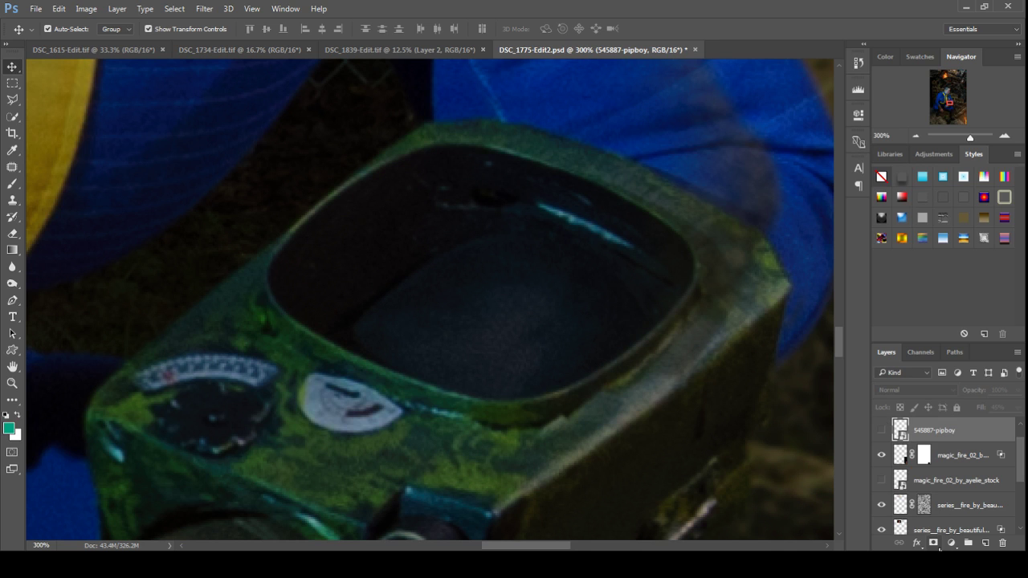
left_click(934, 543)
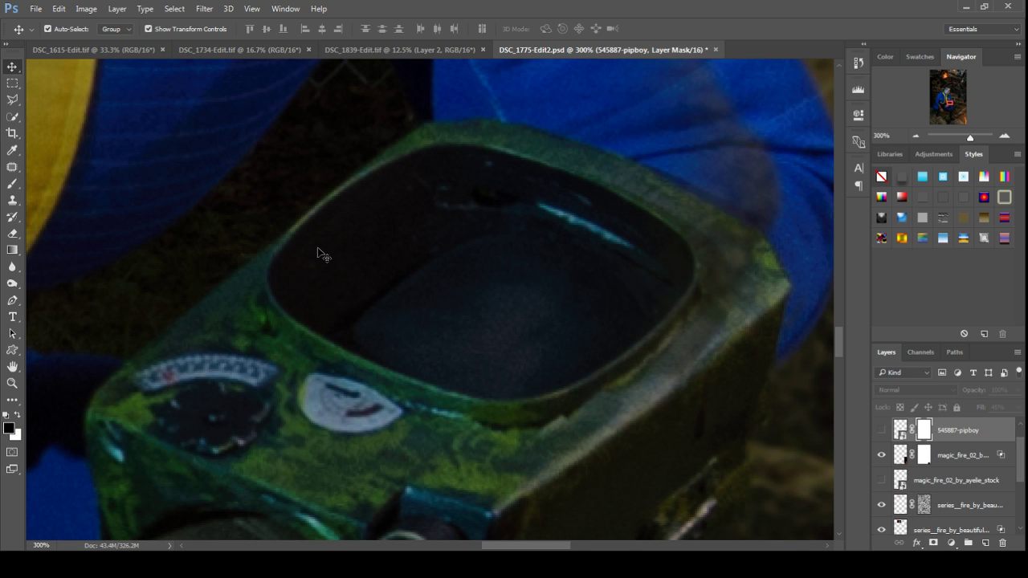
scroll(957, 480, "down", 3)
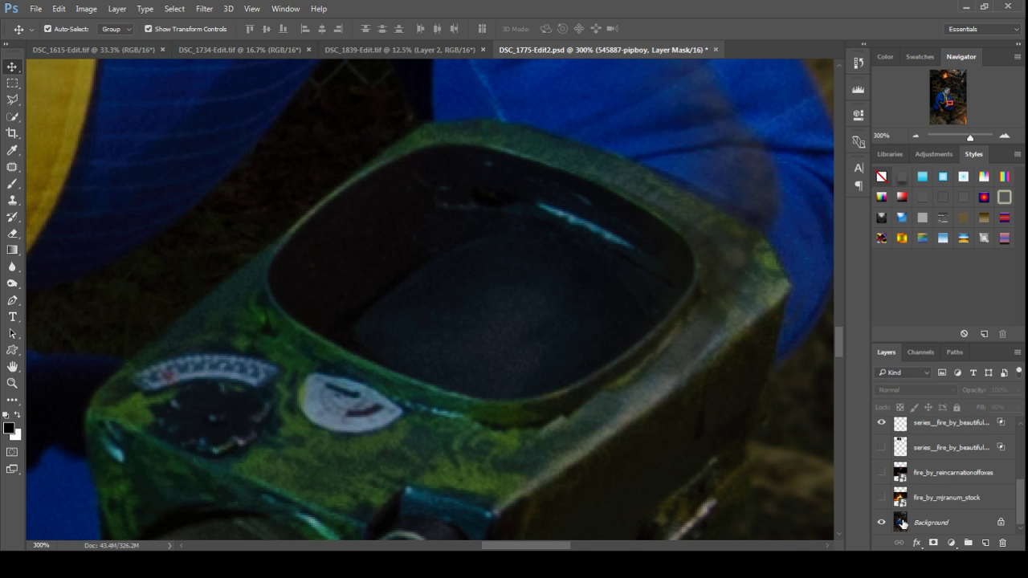
Step: Quick-select the dark screen recess on the Background layer, subtracting the lower-right housing
left_click(931, 523)
key("w")
left_click(574, 321)
left_click(425, 341)
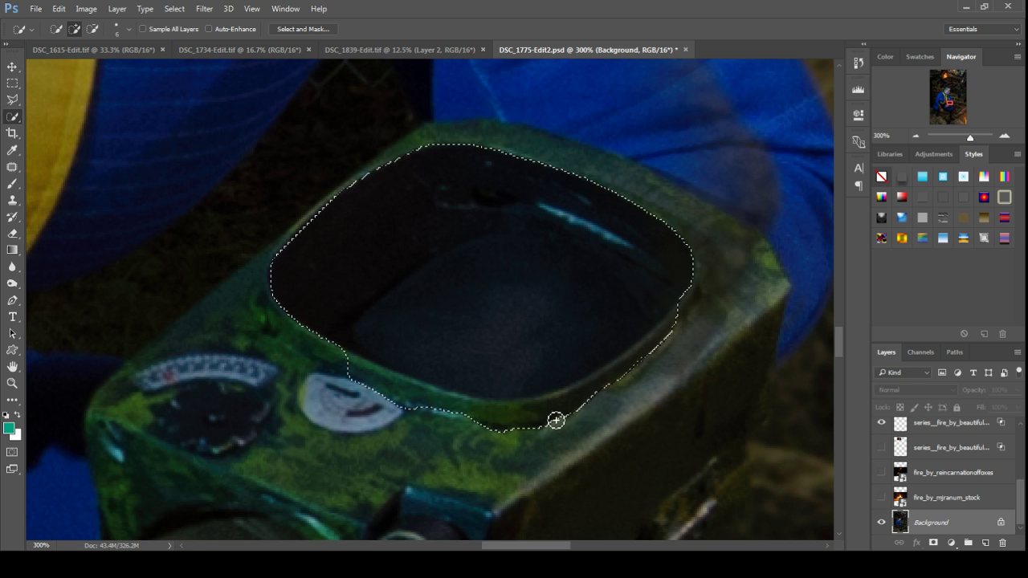
left_click_drag(557, 420, 642, 383)
mouse_move(674, 341)
left_mouse_down()
mouse_move(491, 428)
mouse_move(360, 374)
mouse_move(354, 361)
left_mouse_up()
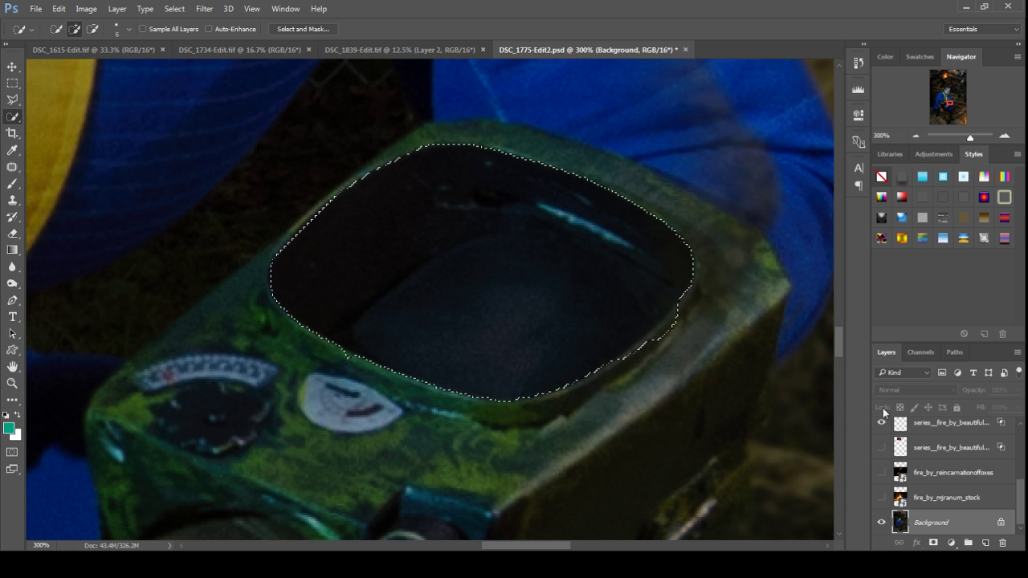
scroll(957, 450, "up", 3)
left_click(958, 425)
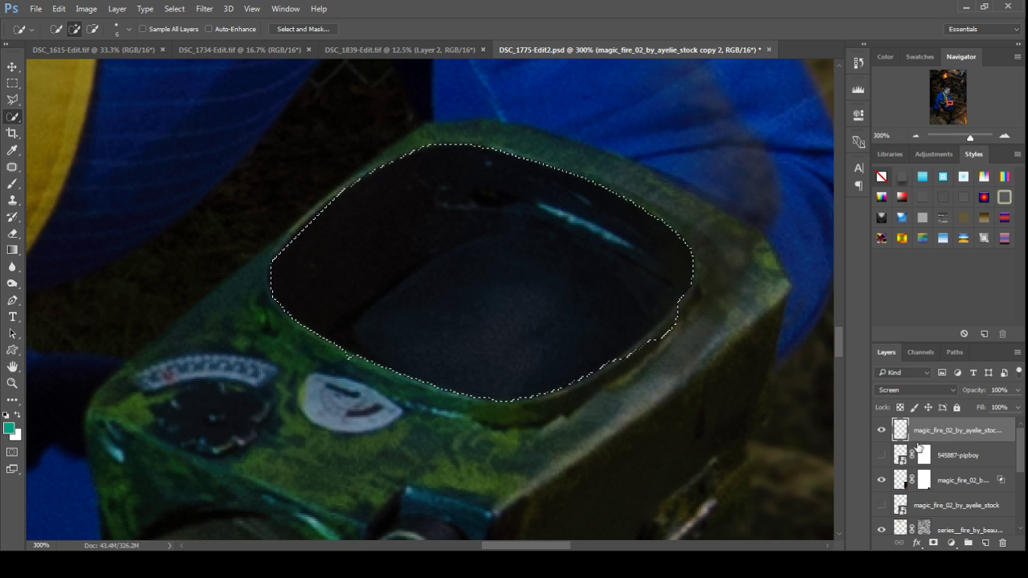
scroll(1007, 458, "down", 3)
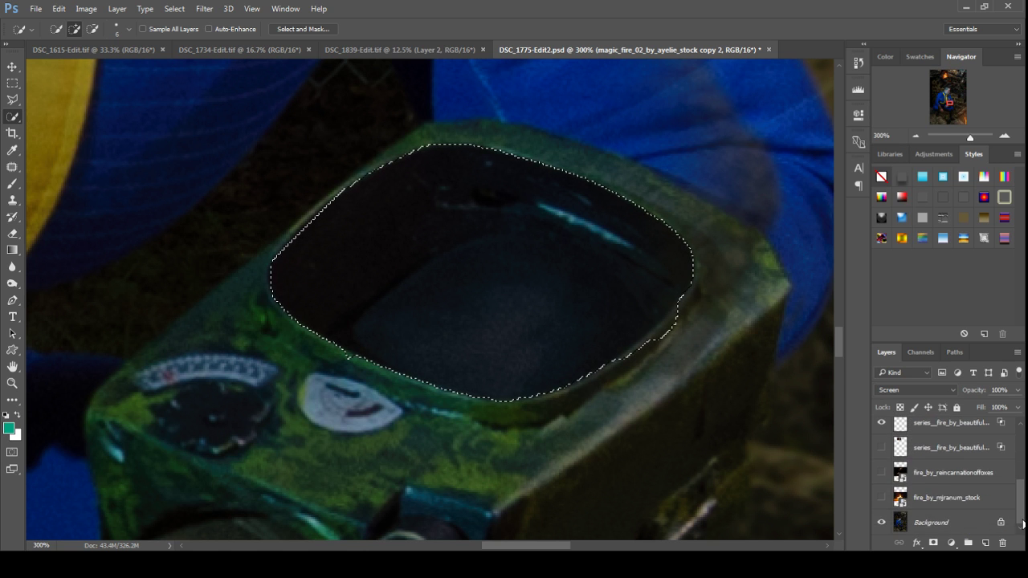
scroll(1022, 450, "up", 3)
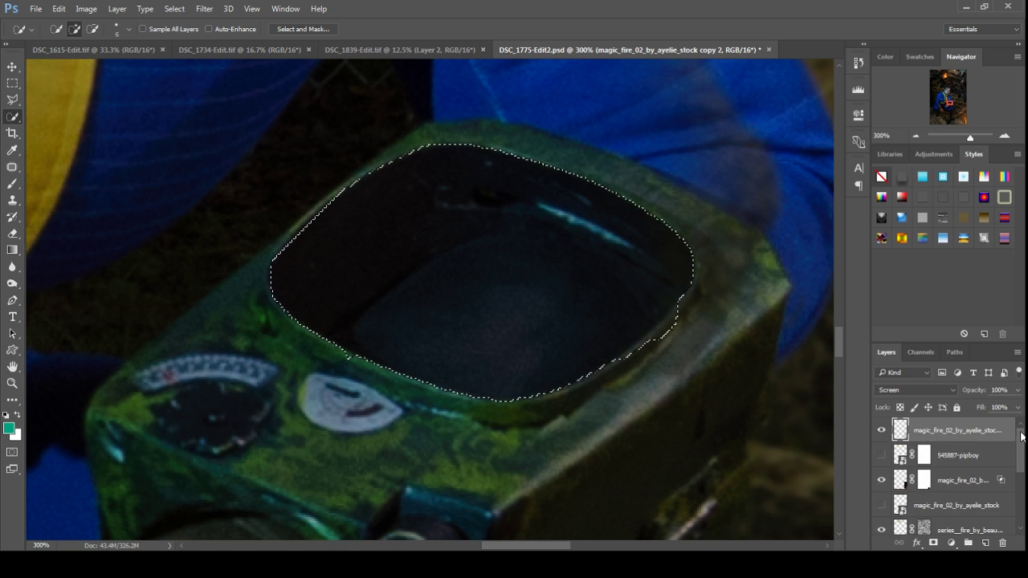
Step: Fill the pipboy mask within the selection, deselect, invert the mask and set Fill to 100%
left_click(881, 455)
left_click(924, 455)
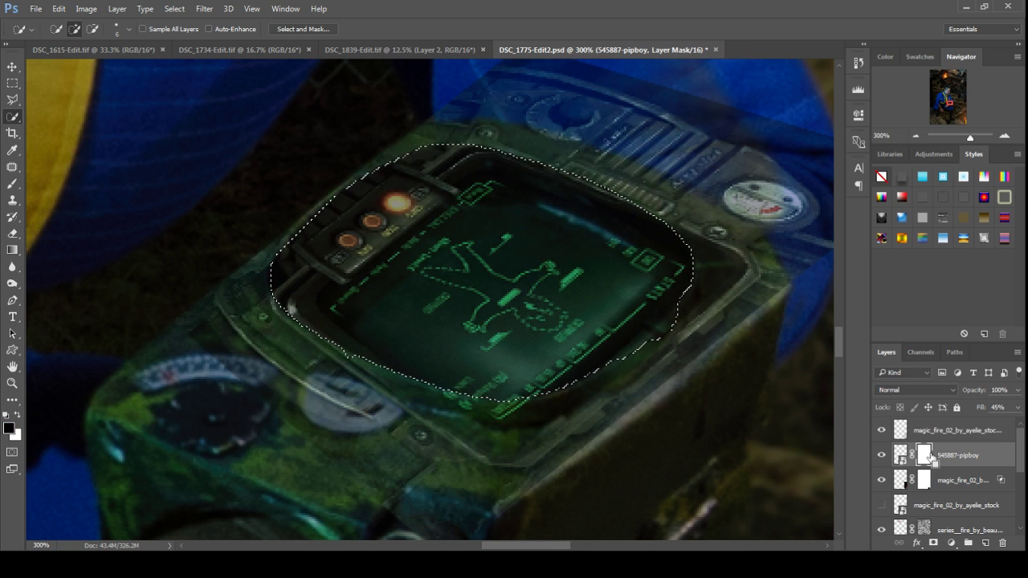
key("alt+BackSpace")
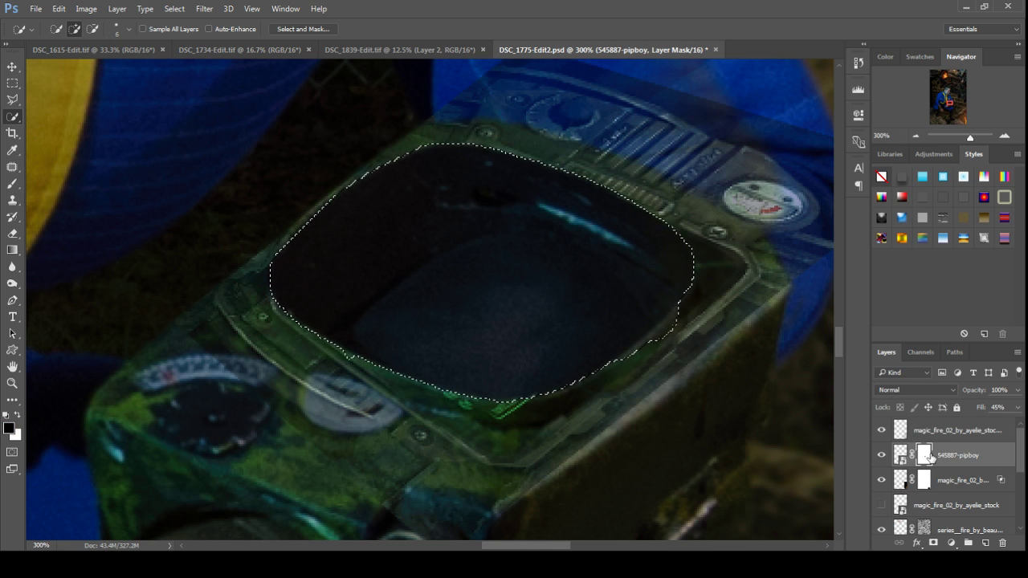
key("ctrl+d")
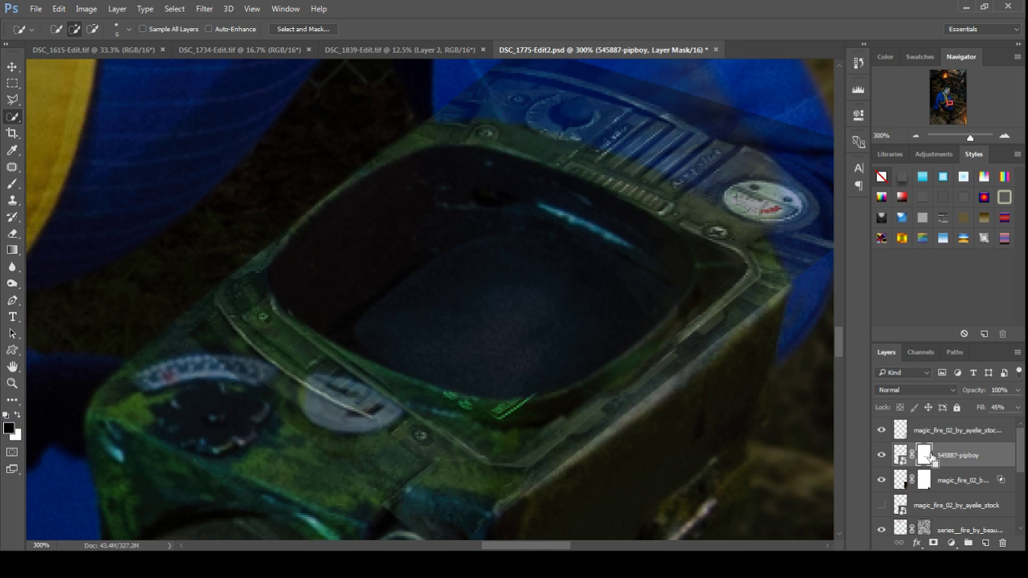
key("ctrl+z")
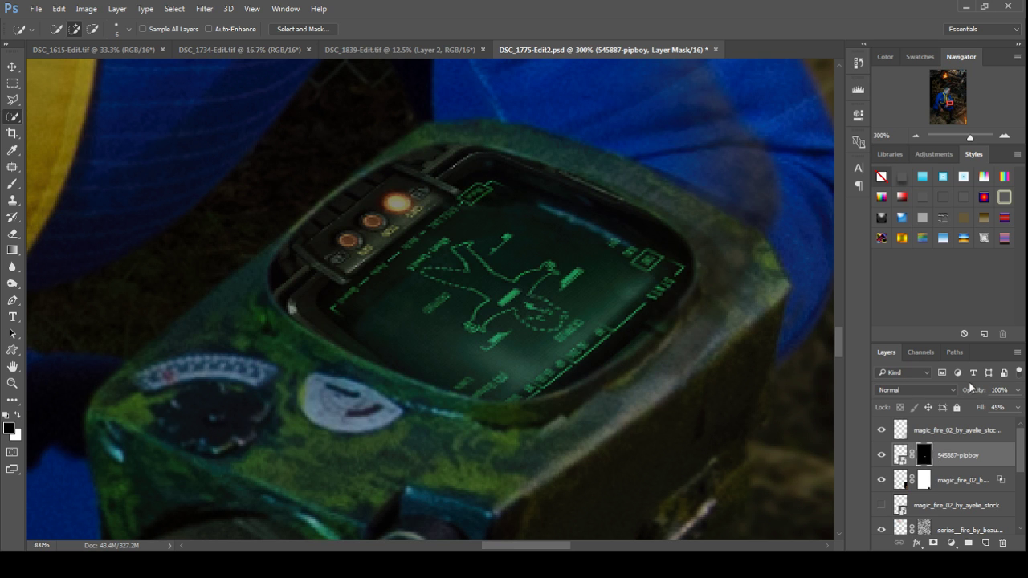
left_click(1019, 408)
left_click(886, 436)
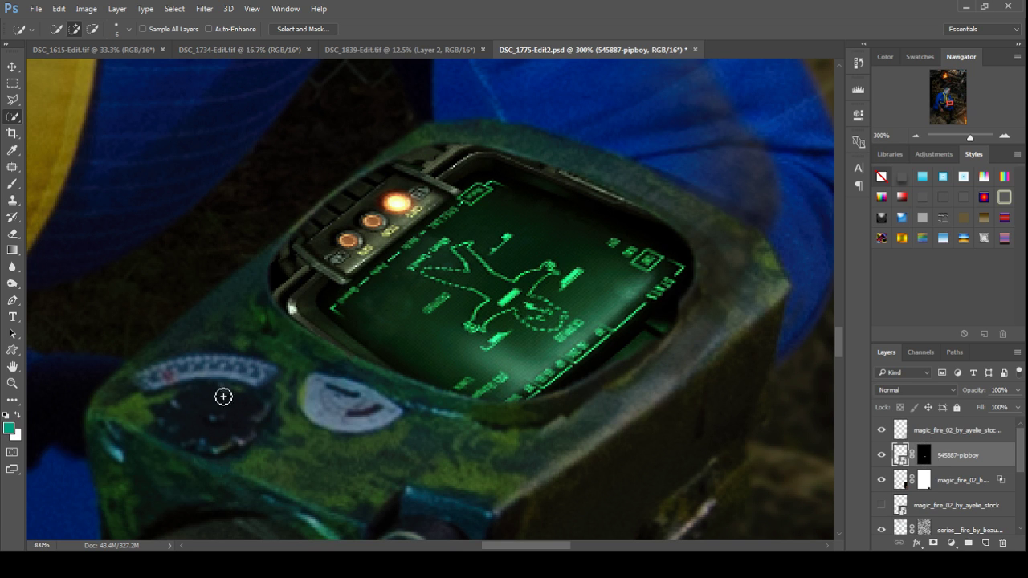
Step: Duplicate the Pip-Boy layer and paint black on its mask over the right, top and left housing edges
left_click(925, 458)
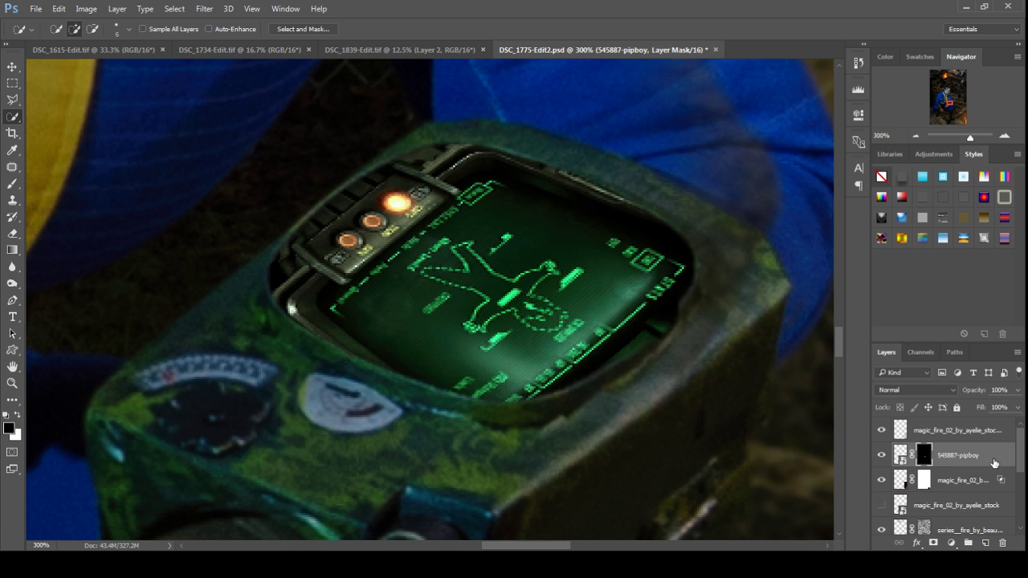
key("ctrl+j")
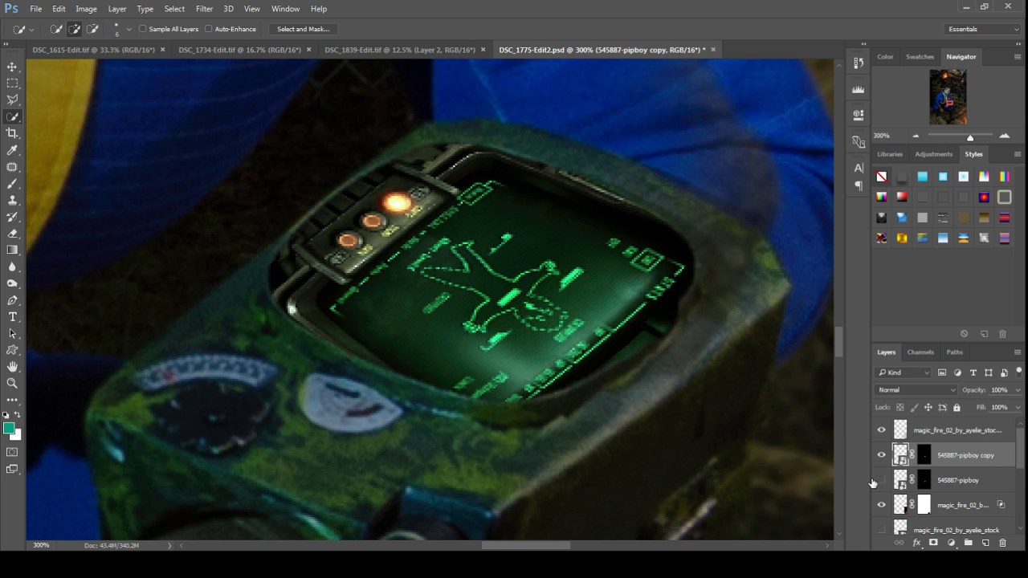
key("b")
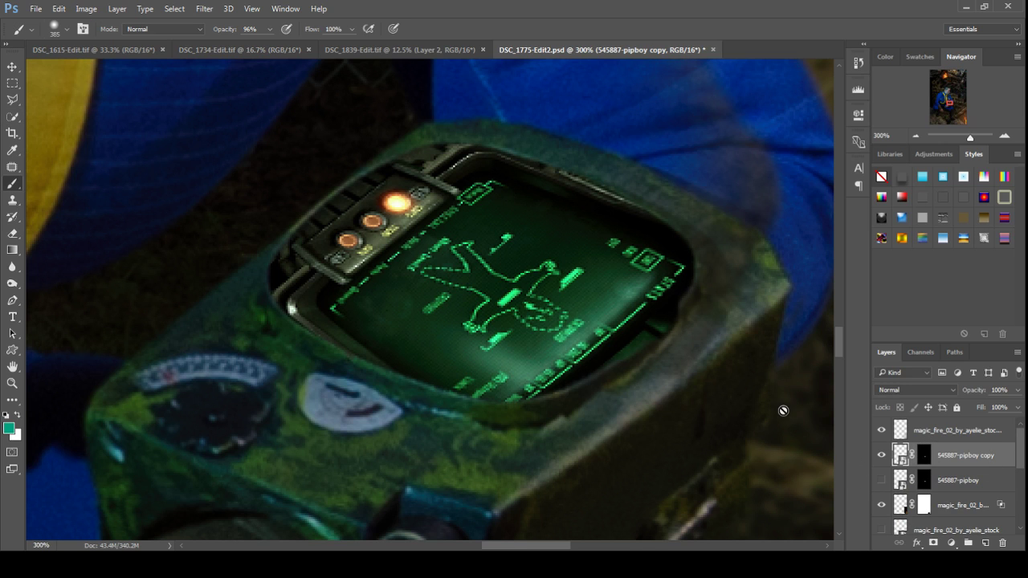
left_click(925, 458)
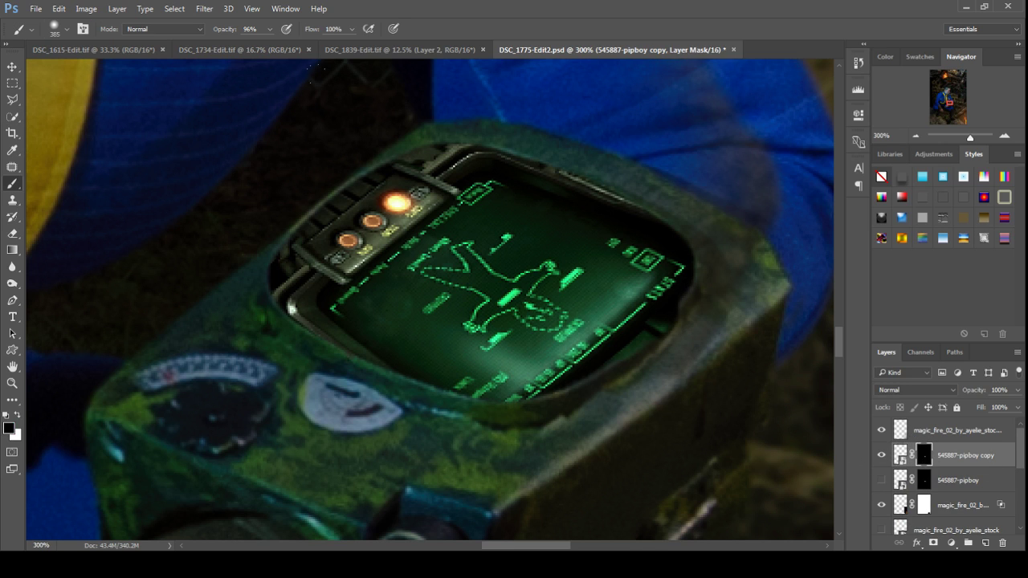
right_click(592, 261)
left_click_drag(719, 294, 708, 294)
left_click(610, 241)
mouse_move(626, 265)
left_mouse_down()
mouse_move(594, 338)
mouse_move(594, 289)
left_mouse_up()
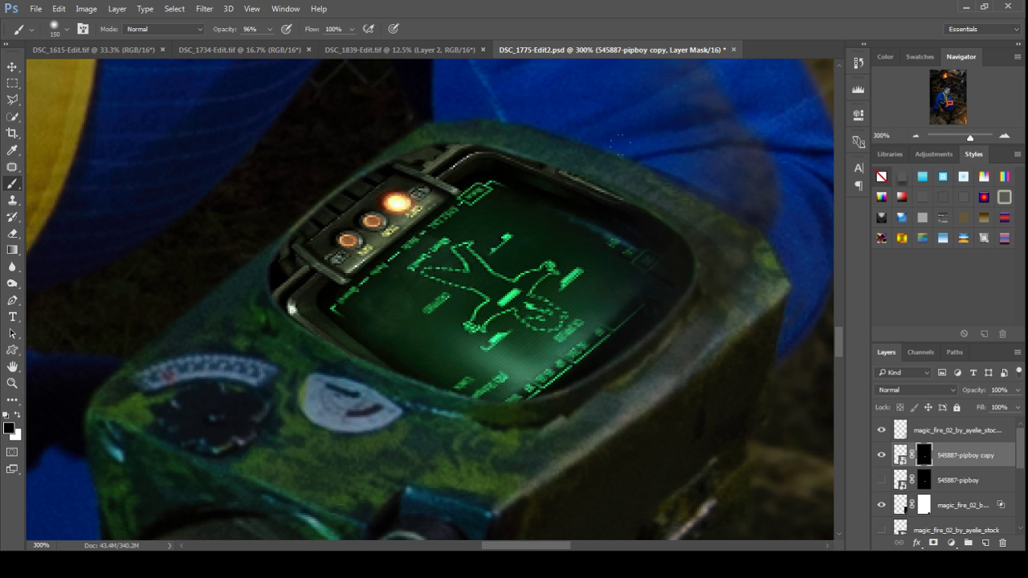
left_click_drag(630, 201, 554, 173)
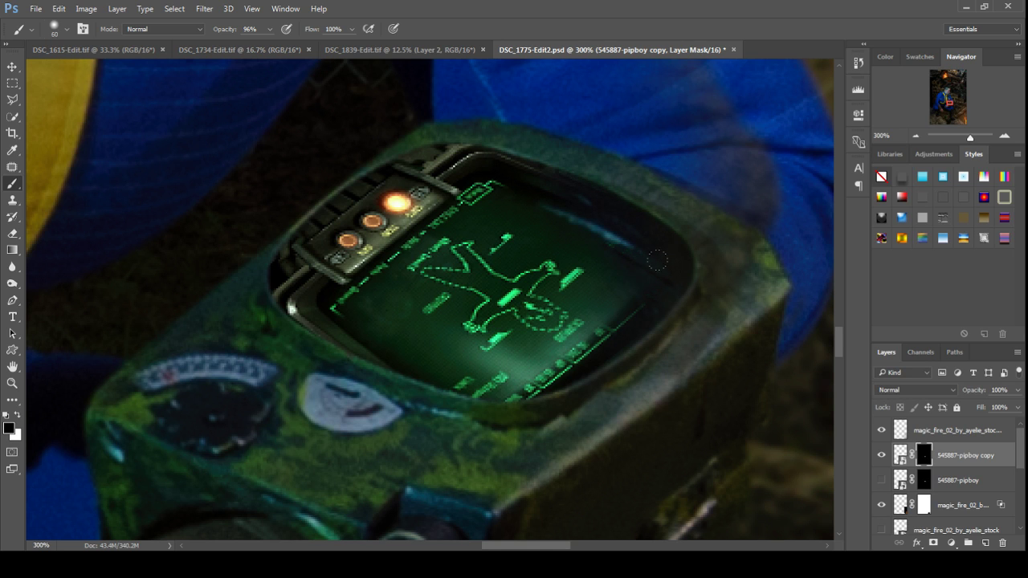
mouse_move(337, 341)
left_mouse_down()
mouse_move(281, 293)
mouse_move(338, 233)
mouse_move(450, 157)
left_mouse_up()
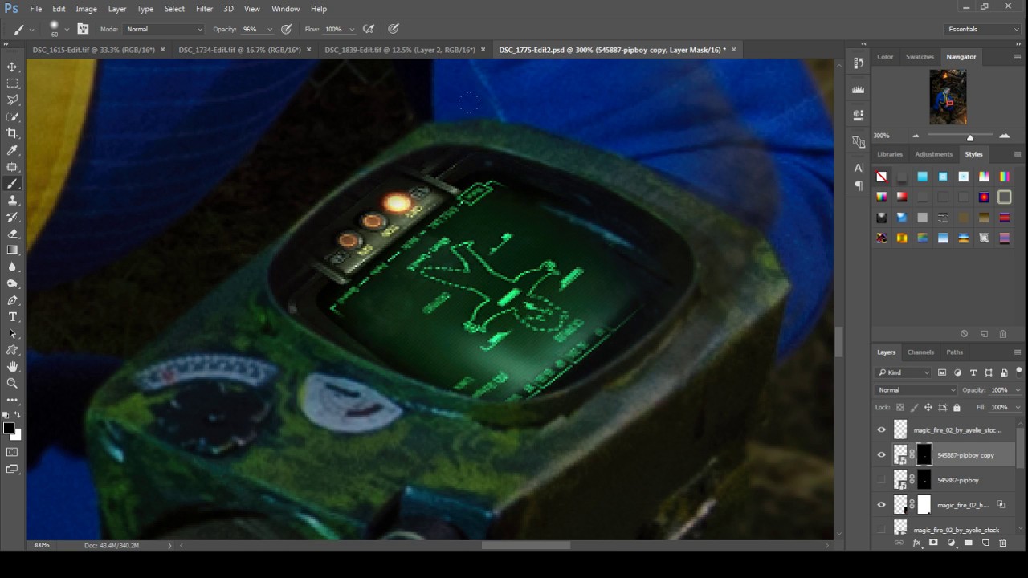
scroll(482, 281, "up", 5)
scroll(482, 282, "up", 3)
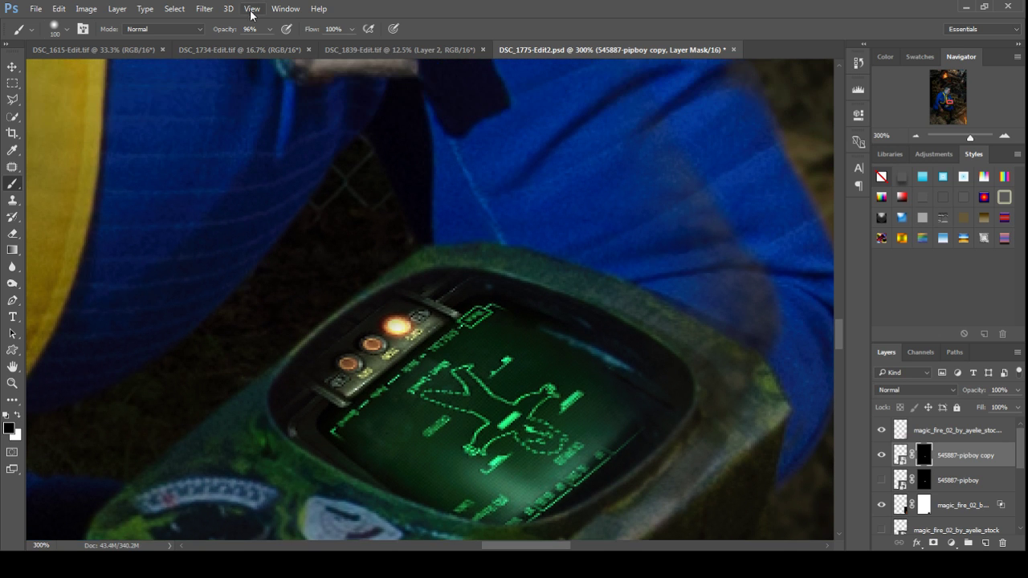
Step: At 50% brush opacity, darken the lower-right screen area and the spot near the text
left_click(270, 29)
left_click_drag(267, 45, 245, 45)
key("Return")
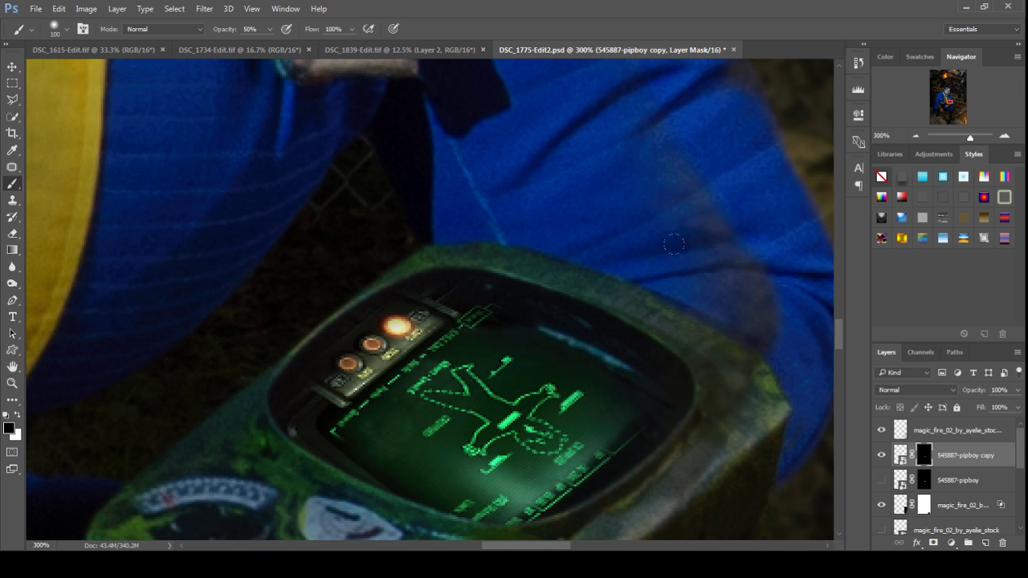
scroll(564, 110, "down", 3)
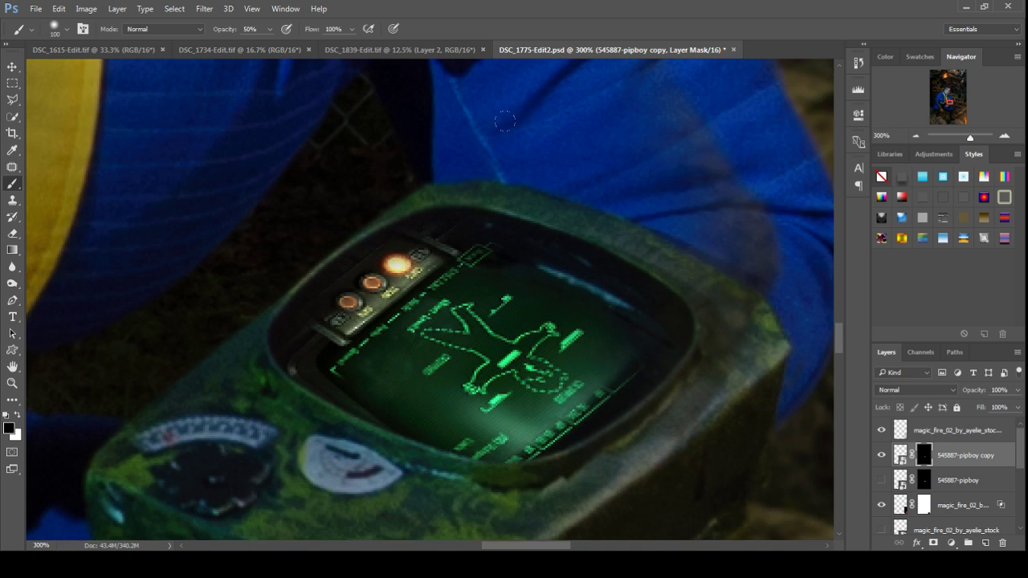
left_click(881, 430)
left_click_drag(496, 395, 562, 433)
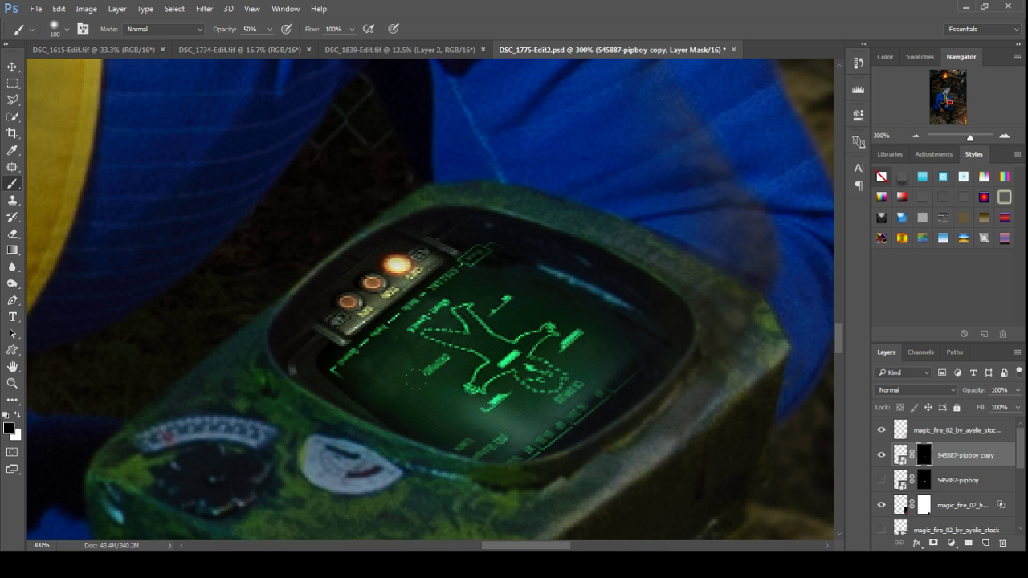
left_click(482, 422)
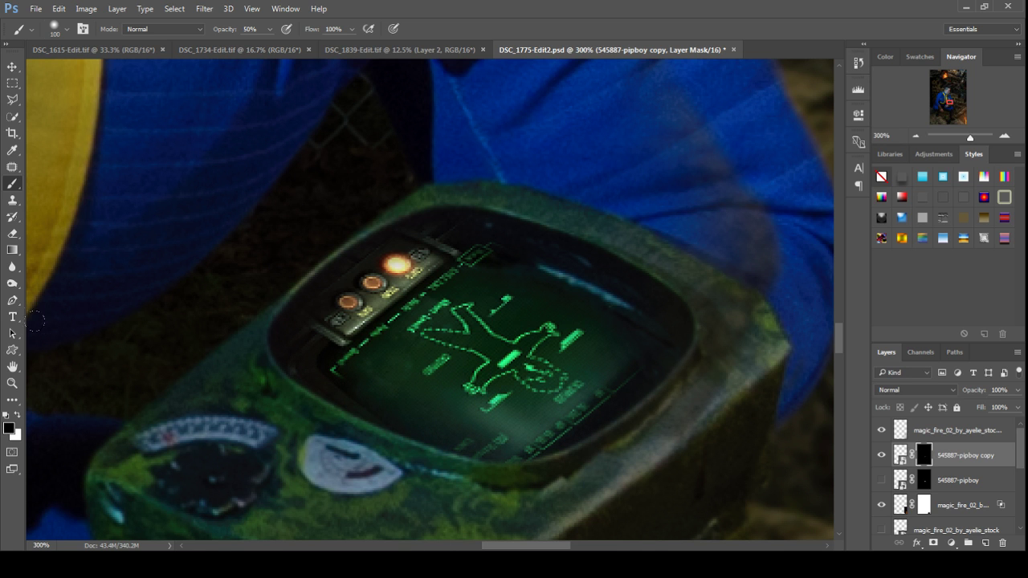
scroll(94, 394, "down", 3)
scroll(94, 393, "down", 3)
scroll(94, 394, "down", 3)
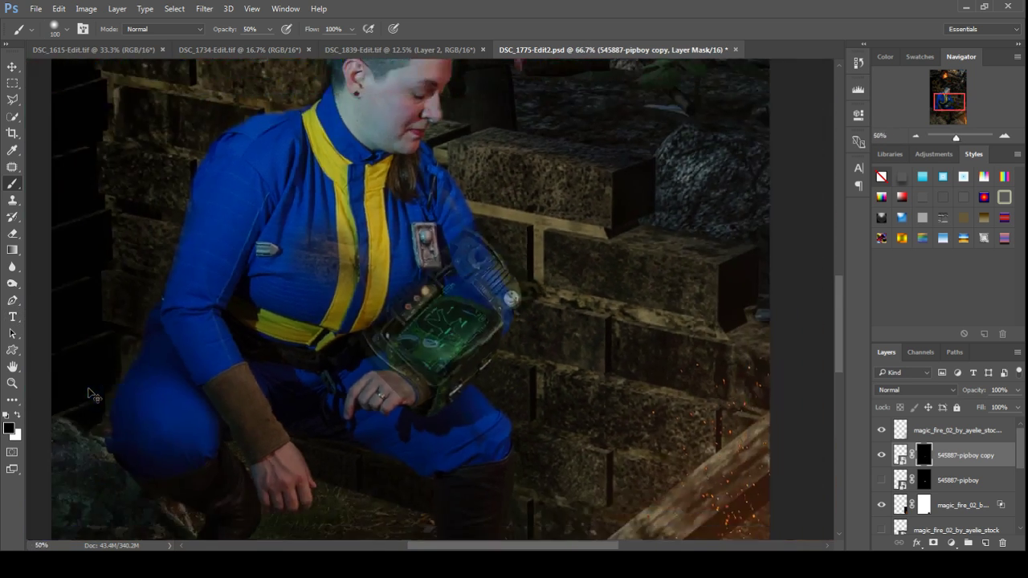
scroll(94, 394, "down", 3)
scroll(94, 393, "down", 3)
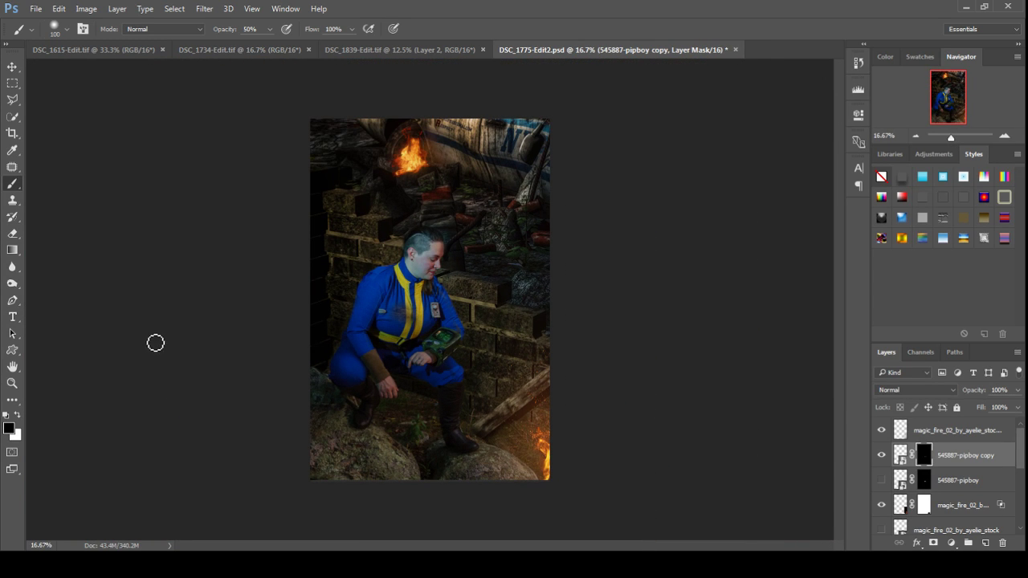
left_click(1005, 137)
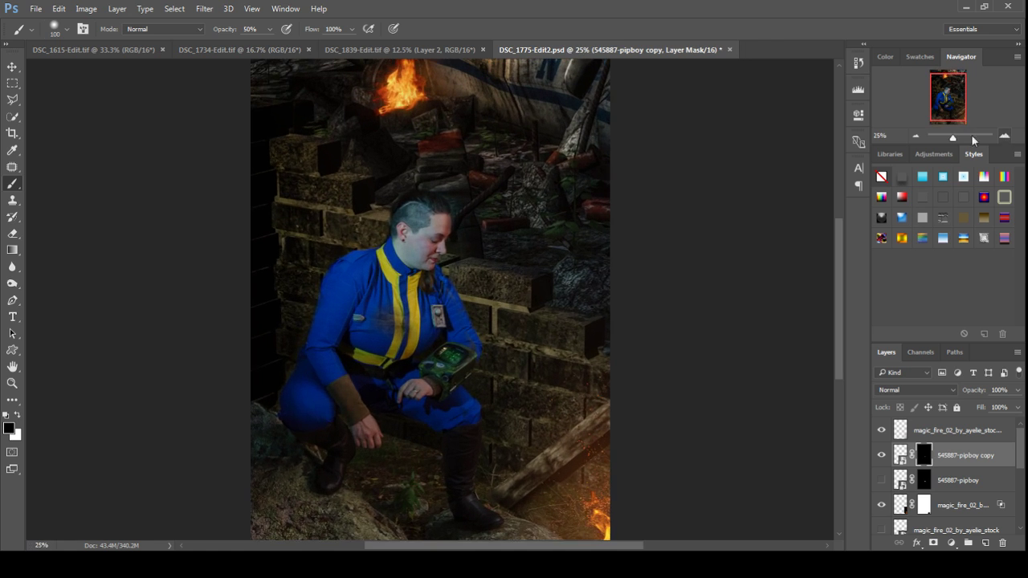
left_click(384, 50)
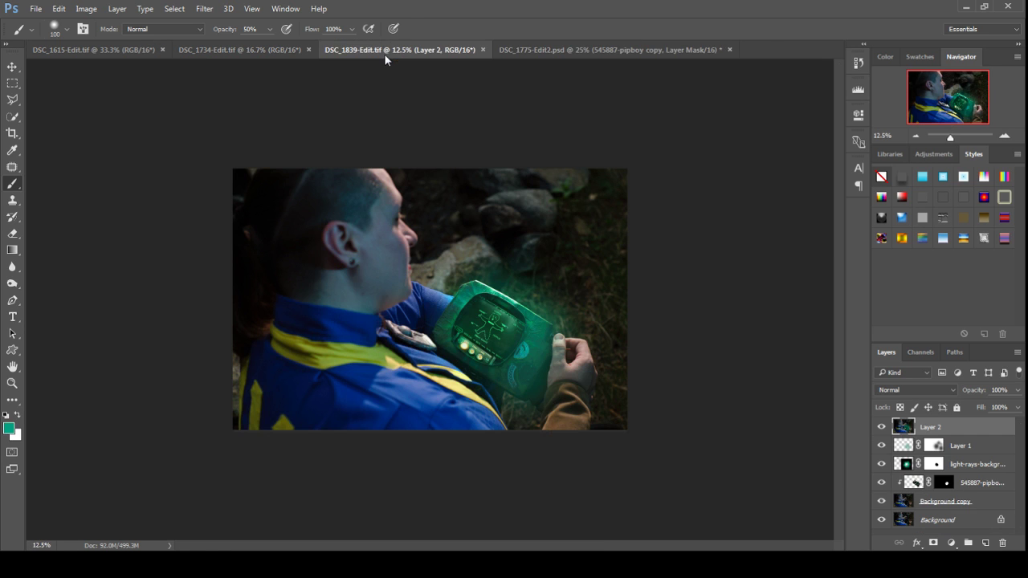
left_click(591, 49)
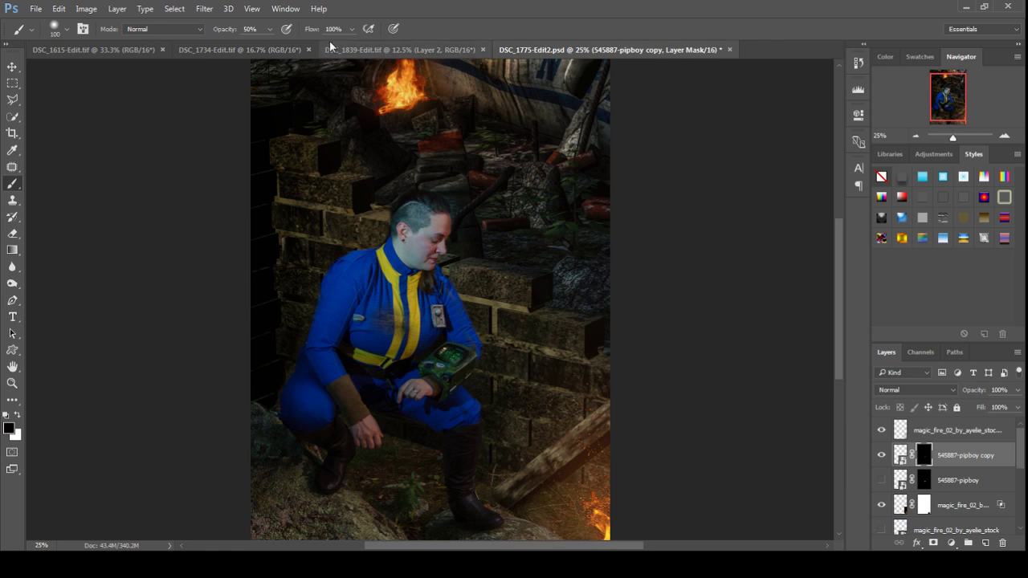
Step: Open DSC_1775-Edit.psd from recent files as an image, skipping Camera Raw adjustments
left_click(35, 9)
mouse_move(60, 84)
left_click(249, 96)
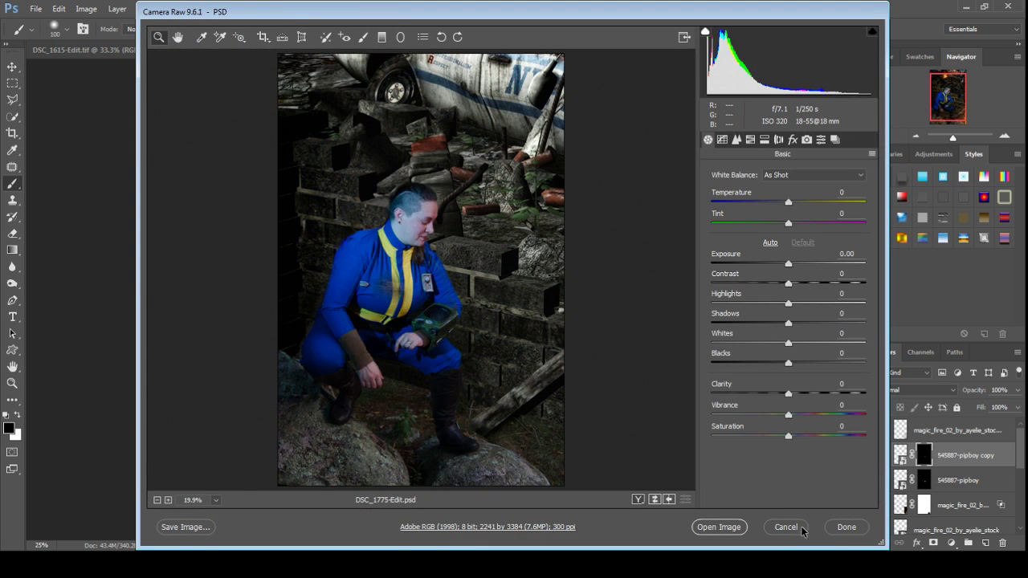
left_click(719, 526)
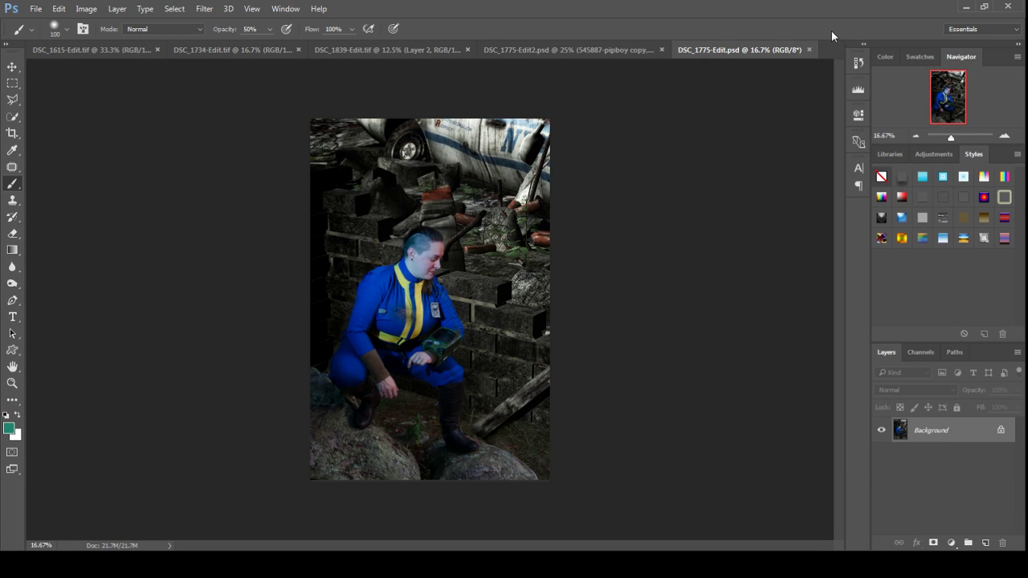
Step: Close DSC_1775-Edit.psd unsaved, save the composite, and stamp visible layers into a top layer
left_click(811, 49)
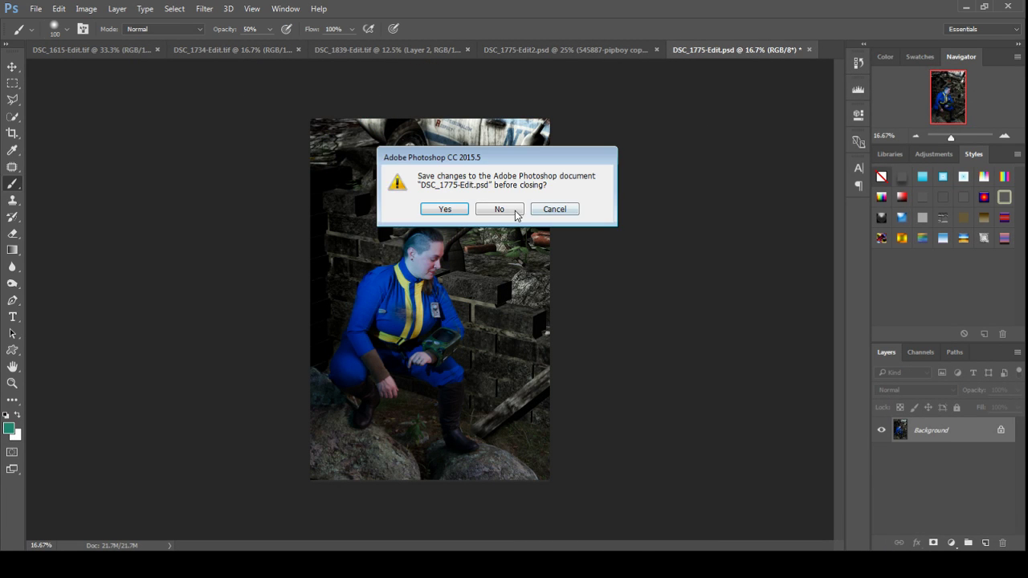
left_click(488, 236)
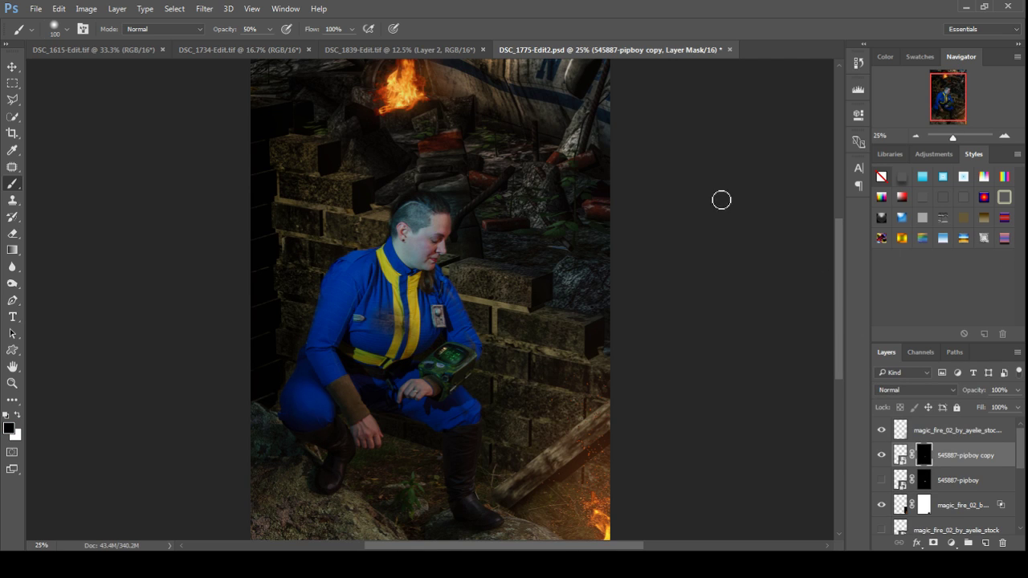
left_click(950, 431)
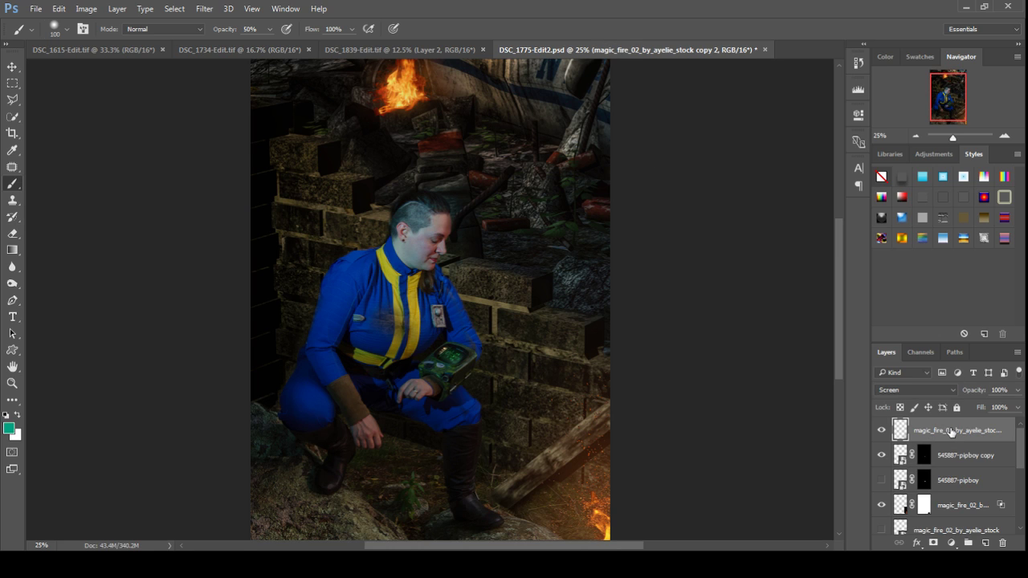
key("ctrl+s")
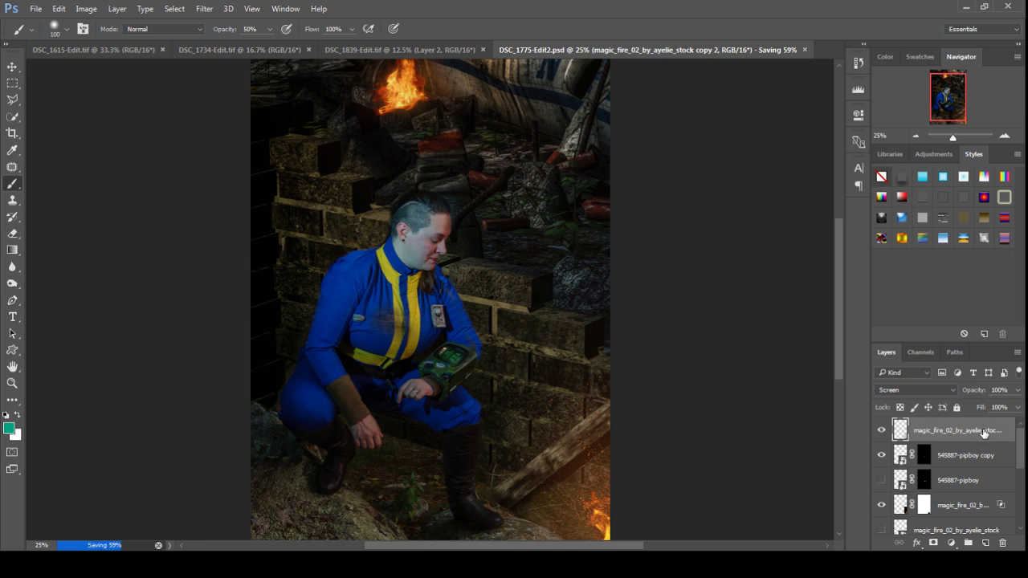
key("ctrl+shift+alt+n")
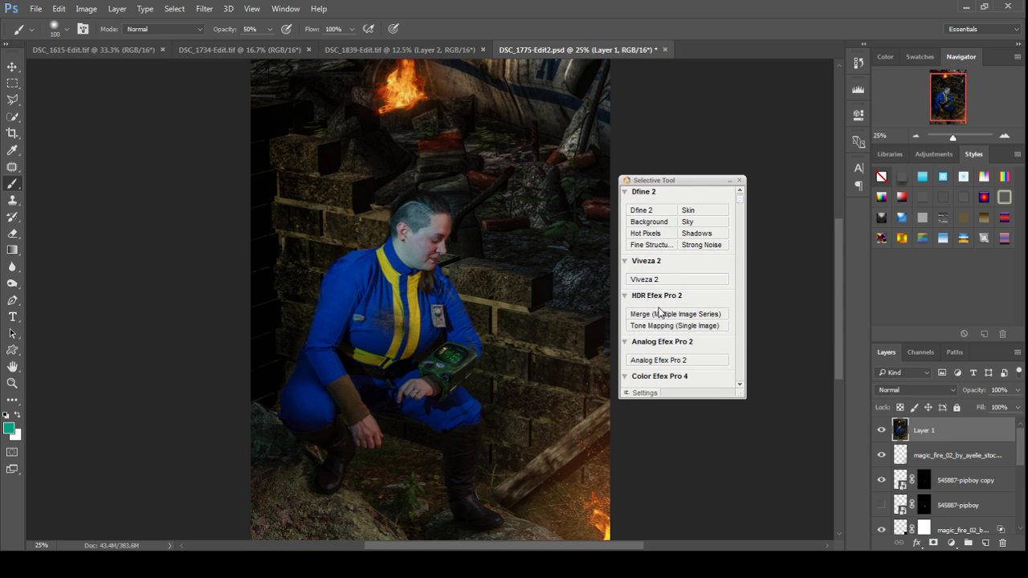
scroll(691, 378, "down", 1)
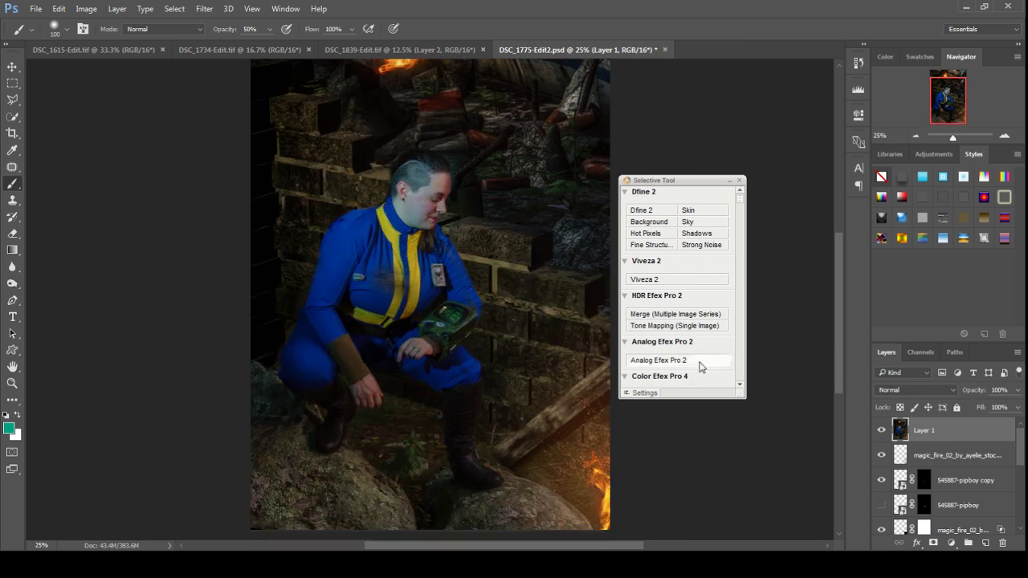
Step: Start Color Efex Pro 4 from the Nik Selective Tool panel on the merged layer
left_click(740, 387)
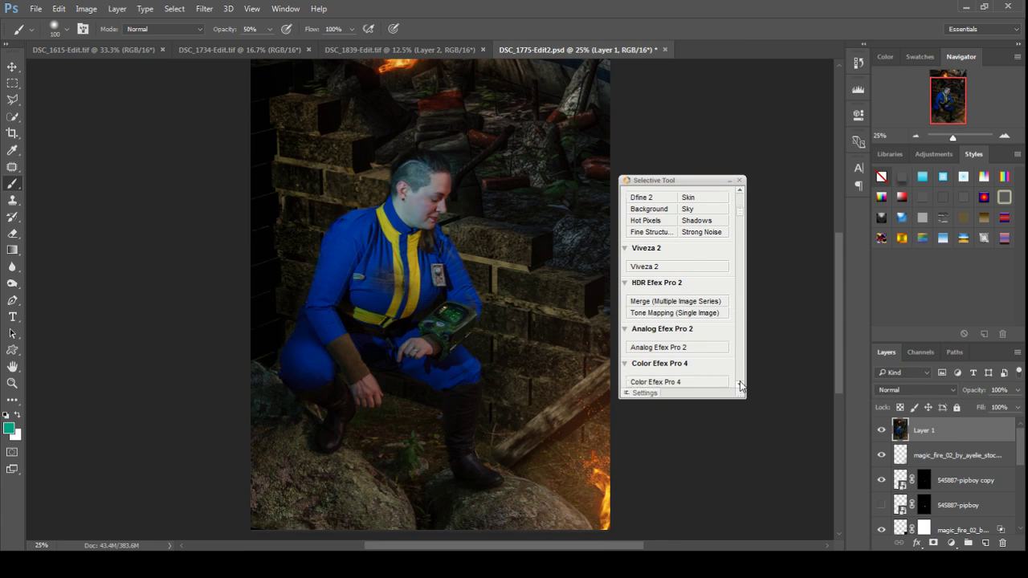
left_click(665, 335)
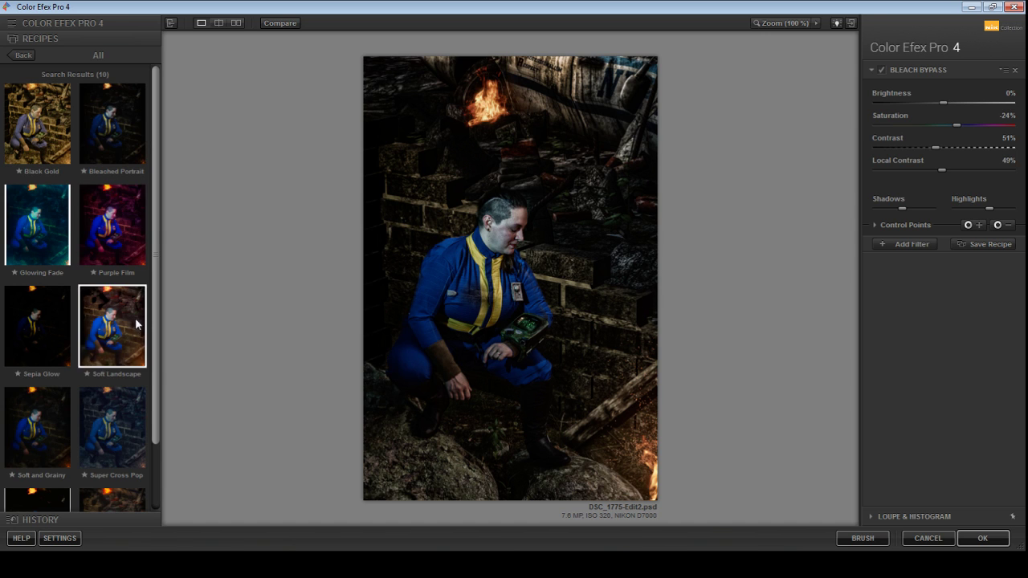
left_click_drag(157, 293, 159, 360)
Step: Try the Warm Sunset and Bleached Portrait recipes, revert to Bleach Bypass in History, and apply
left_click(111, 445)
scroll(158, 322, "up", 3)
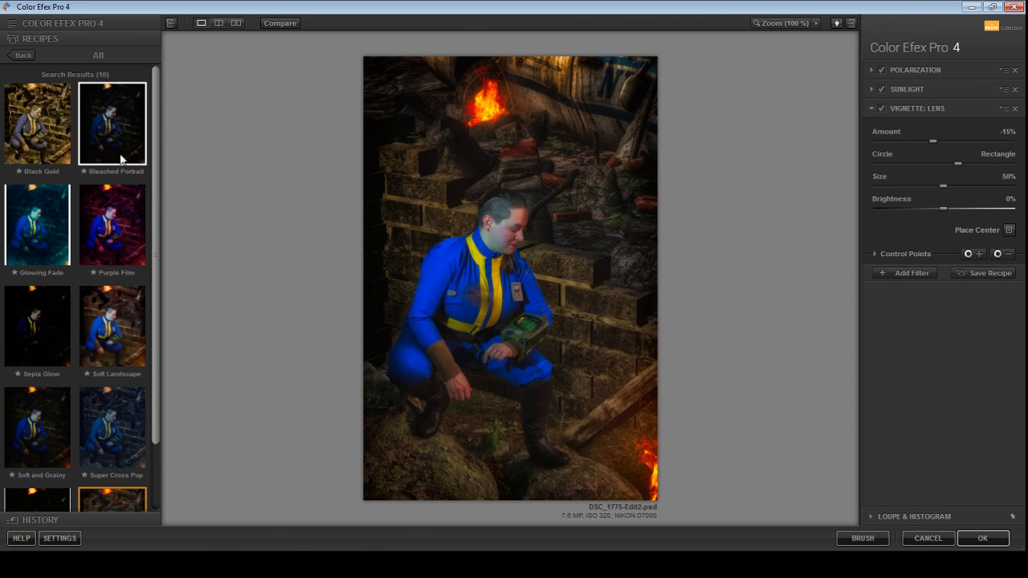
left_click(112, 124)
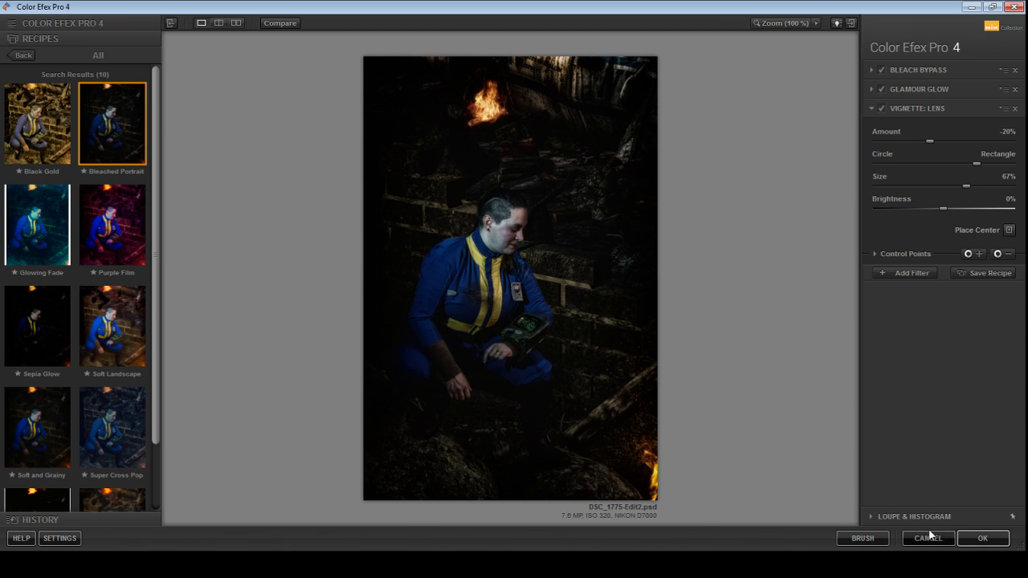
left_click(55, 518)
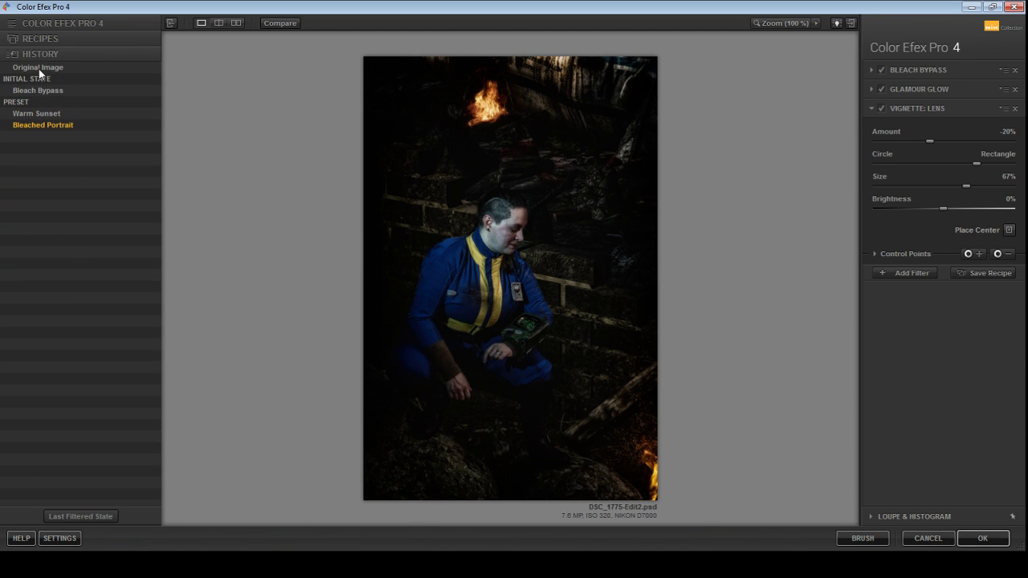
left_click(40, 91)
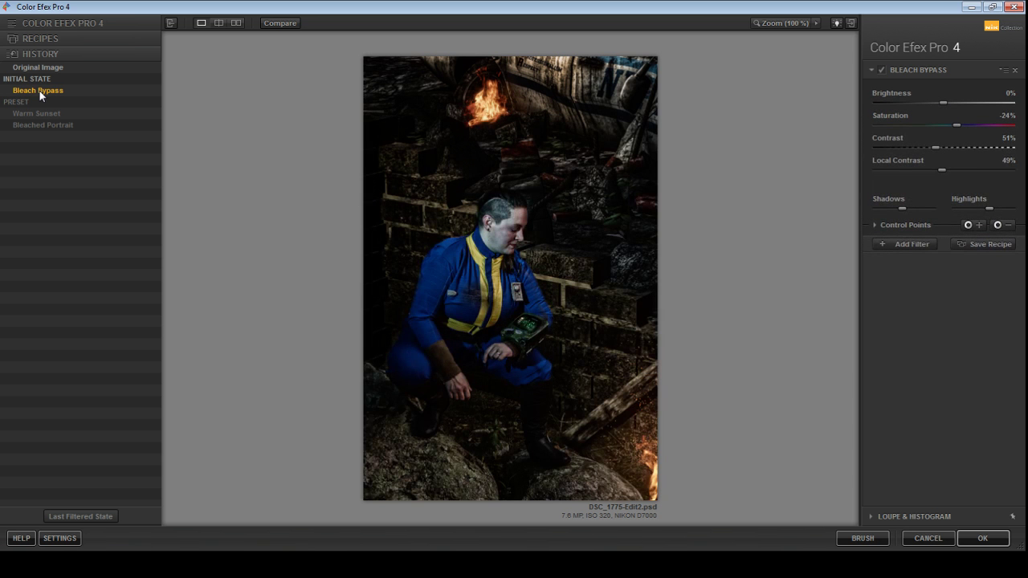
left_click(983, 537)
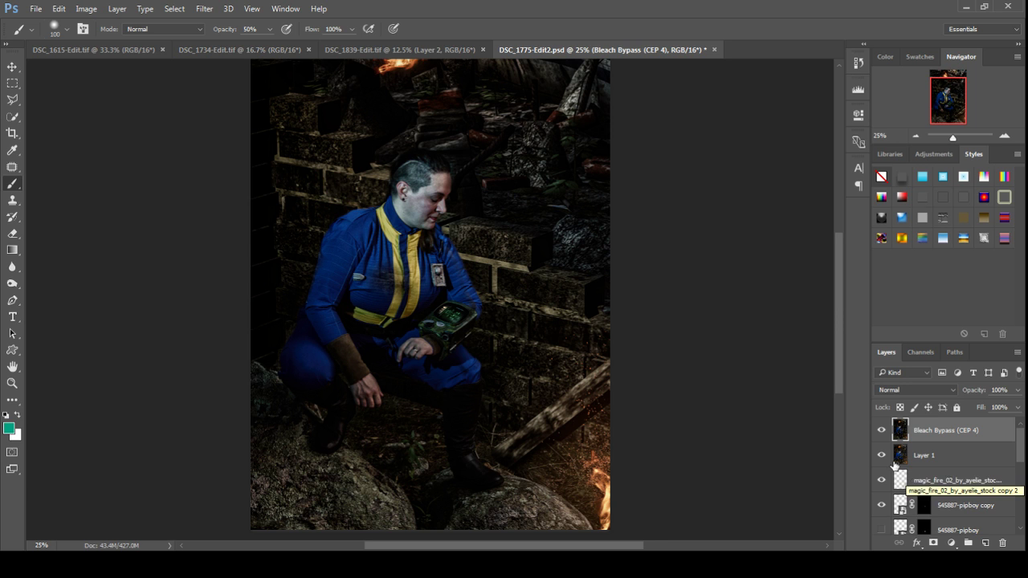
Step: Add a white layer mask to the Bleach Bypass (CEP 4) layer, inverting it twice
left_click(921, 139)
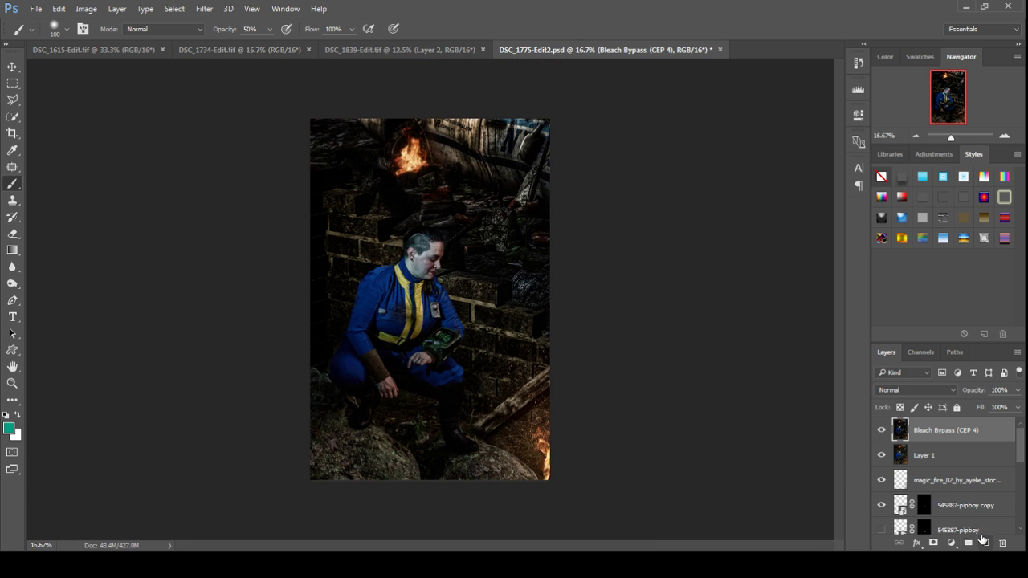
left_click(935, 544)
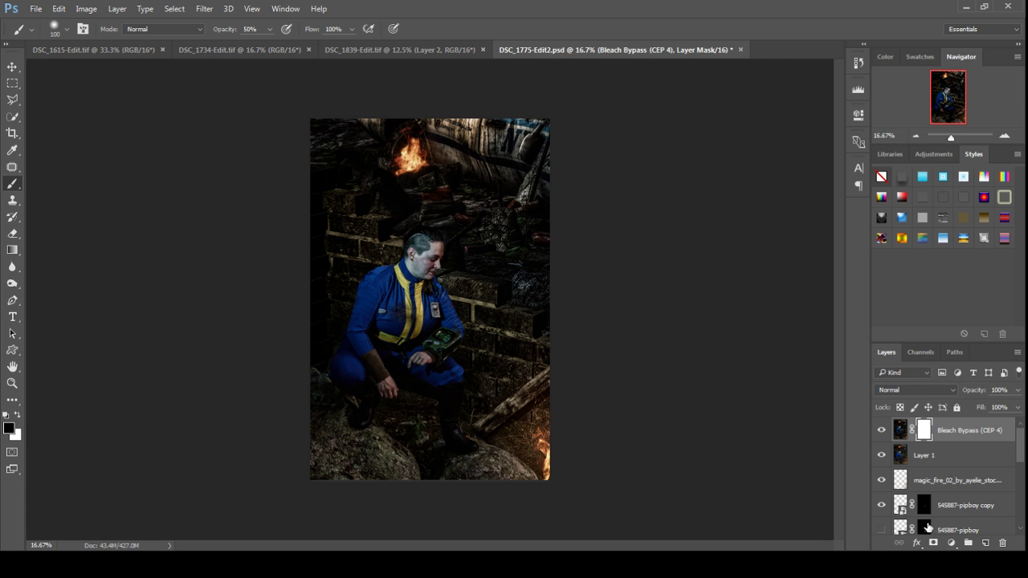
key("ctrl+i")
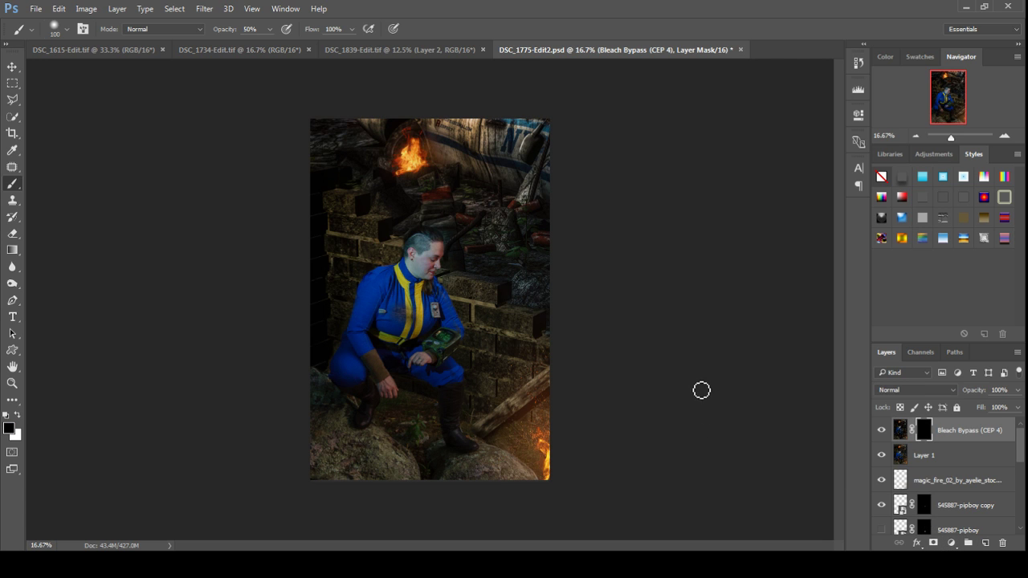
key("ctrl+i")
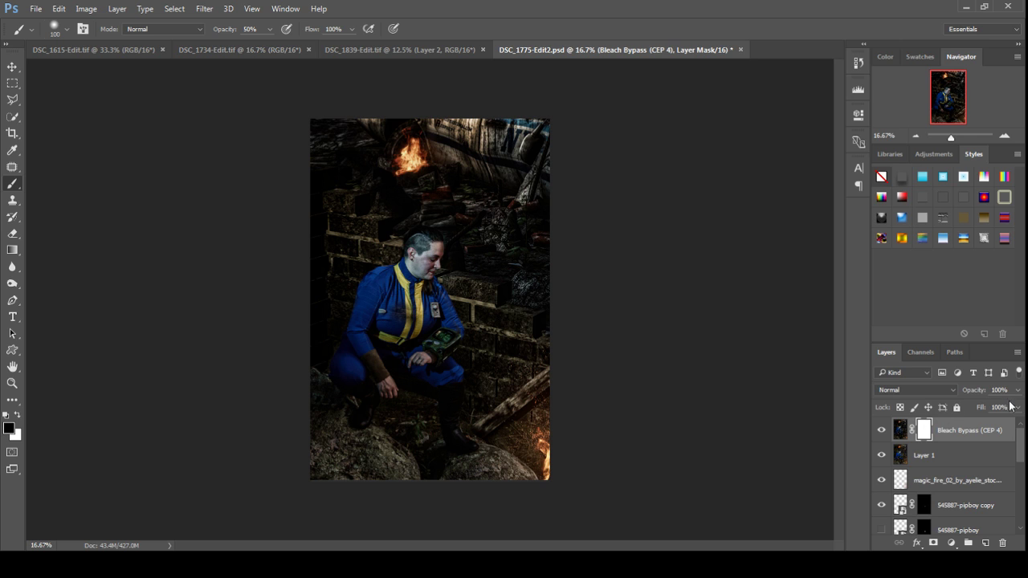
Step: Try 51% fill on the Bleach Bypass layer, then return it to 100%
left_click(1018, 408)
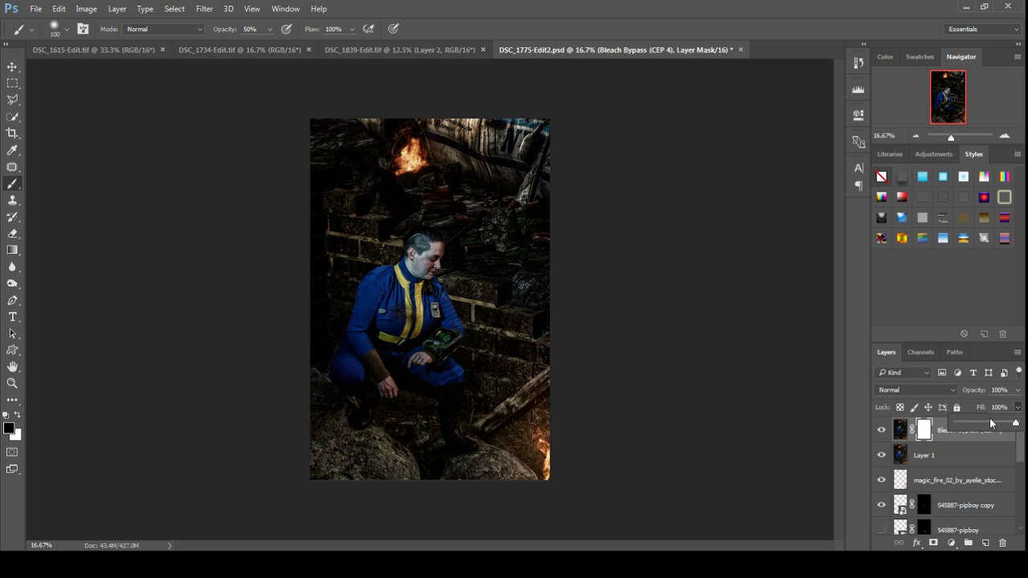
left_click_drag(987, 424, 987, 424)
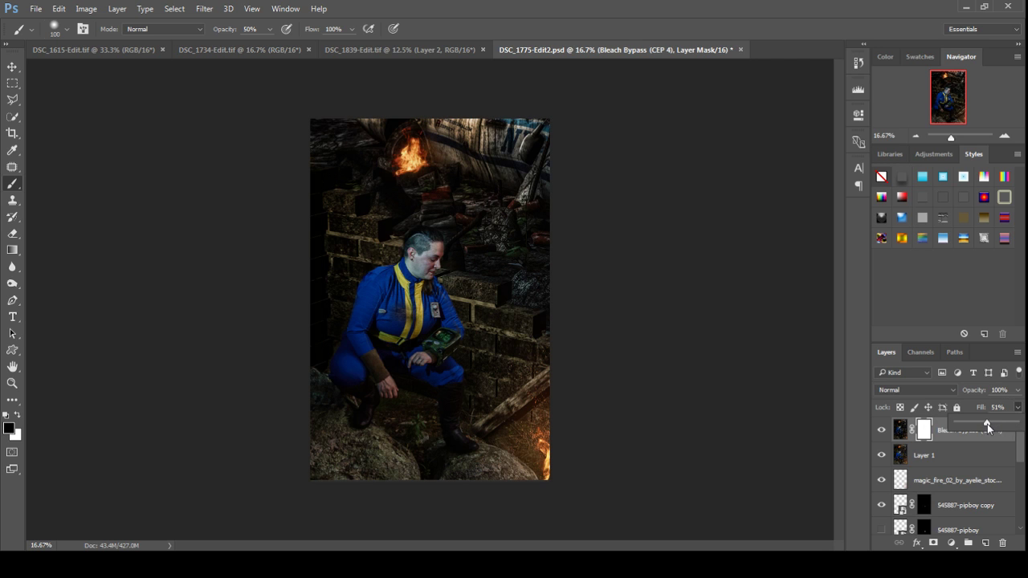
left_click(1008, 135)
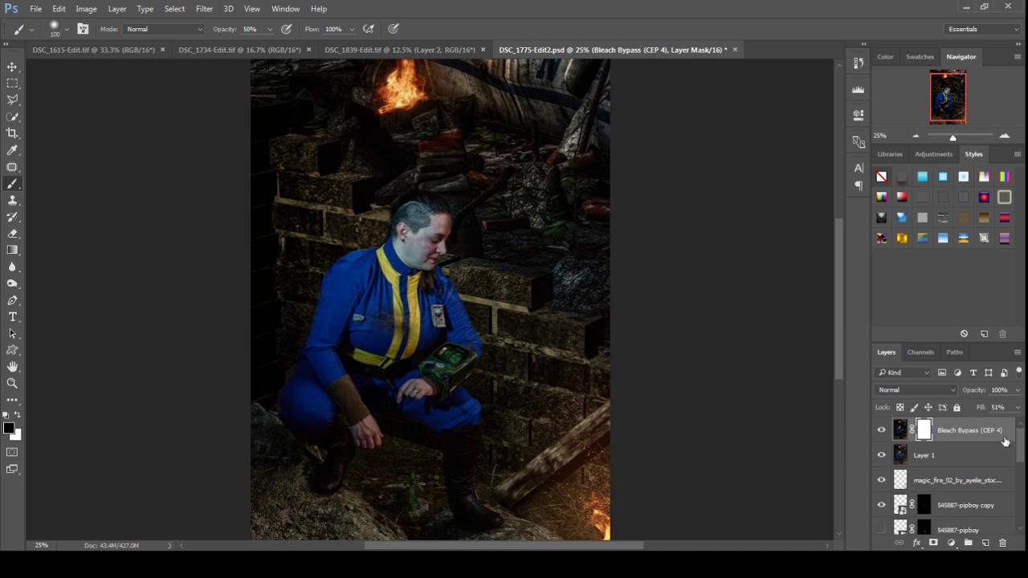
left_click(1017, 408)
left_click_drag(1012, 427, 1018, 427)
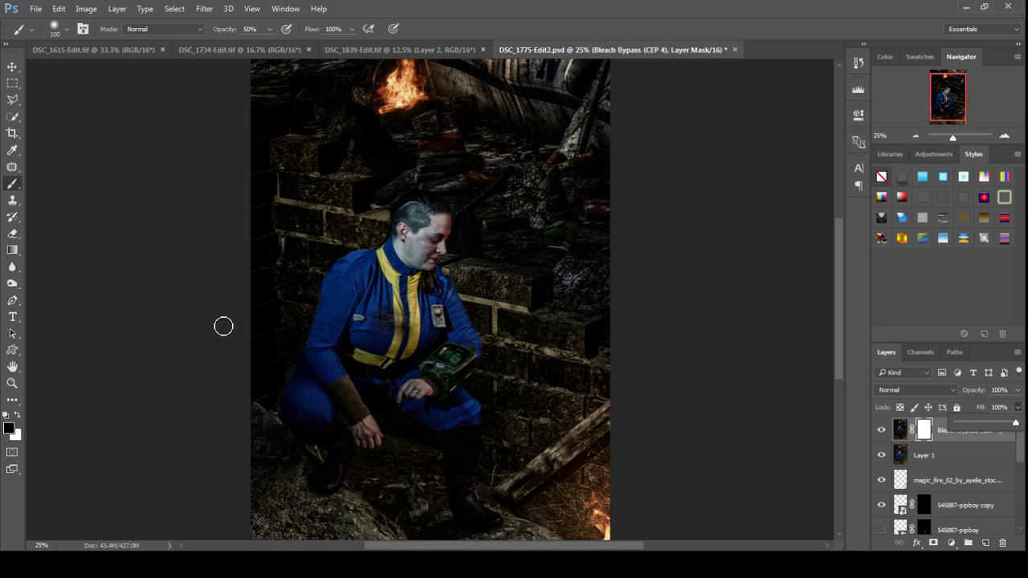
Step: Fill the Bleach Bypass (CEP 4) layer mask with mid grey using the Paint Bucket
left_click(13, 251)
right_click(13, 251)
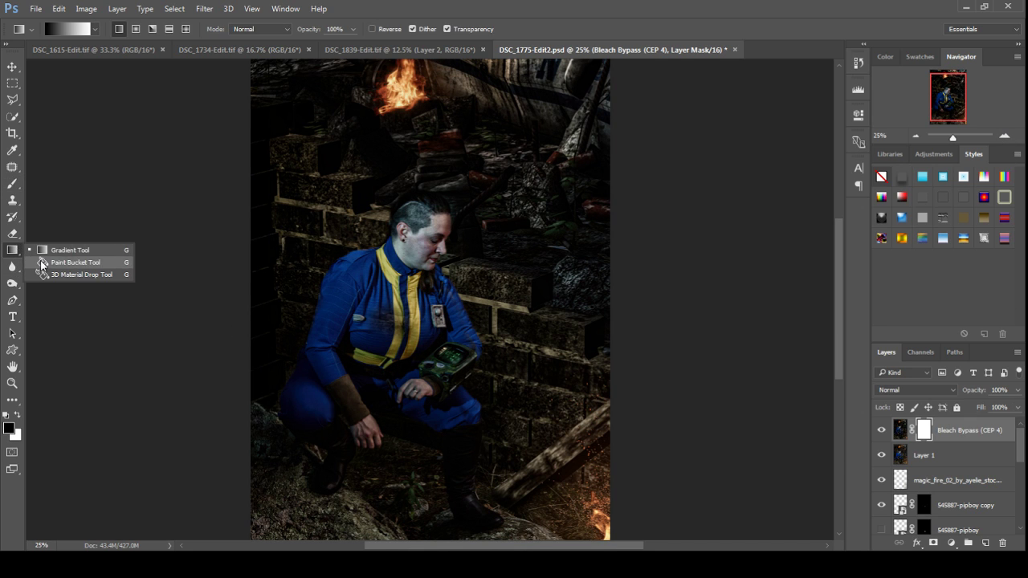
left_click(75, 263)
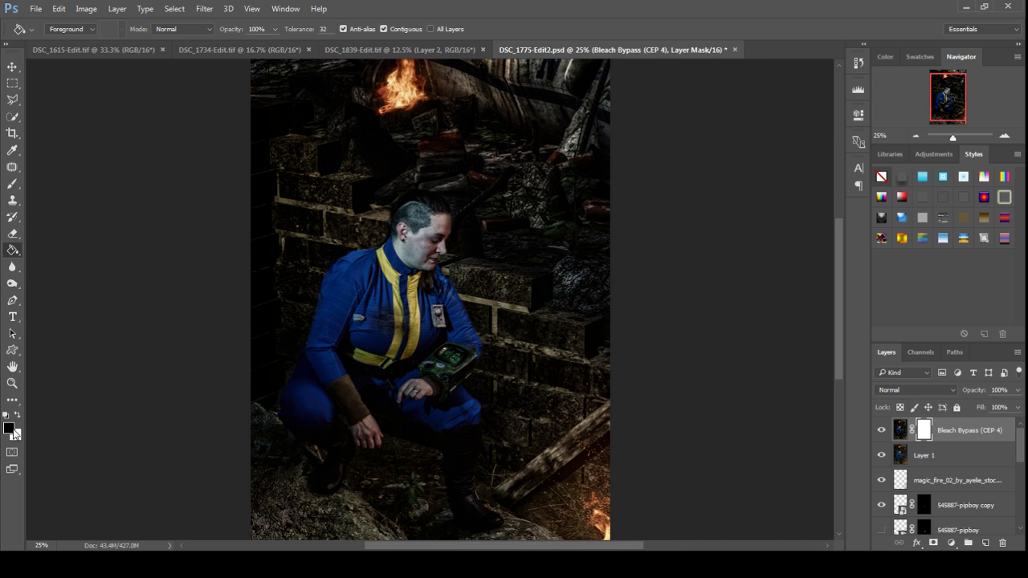
left_click(8, 429)
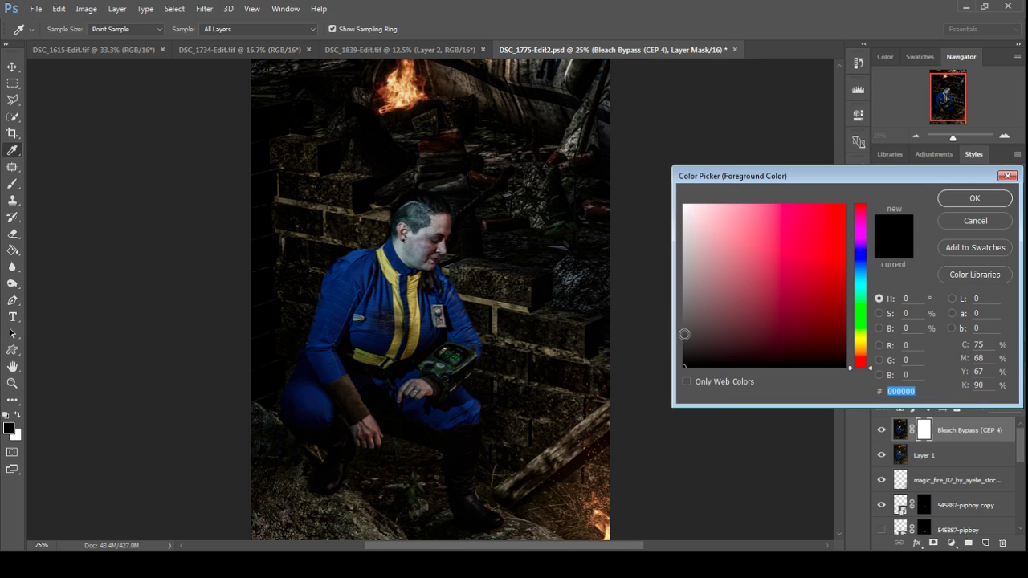
left_click(683, 331)
left_click(975, 198)
left_click(432, 259)
scroll(373, 384, "down", 3)
scroll(451, 380, "down", 3)
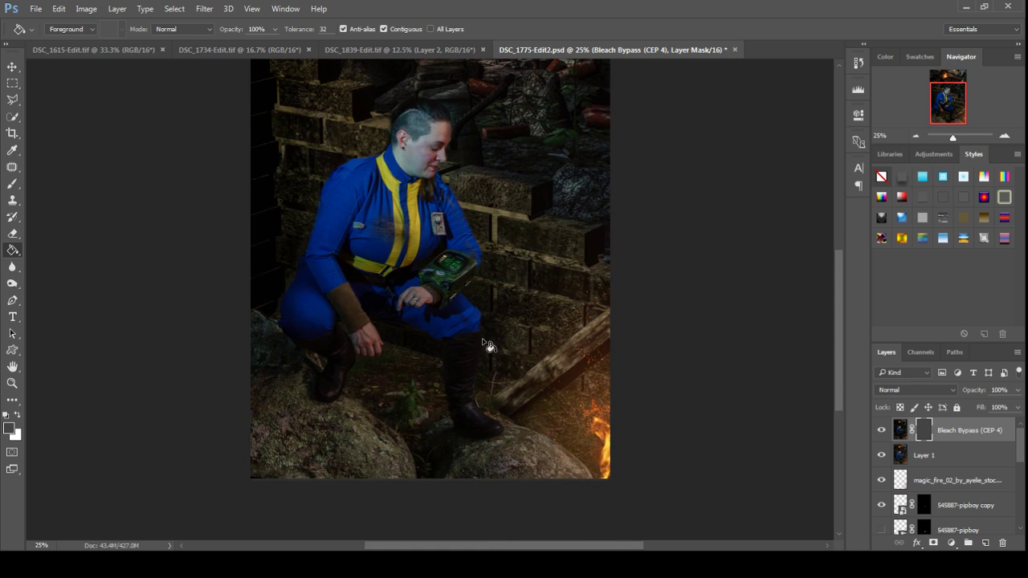
key("b")
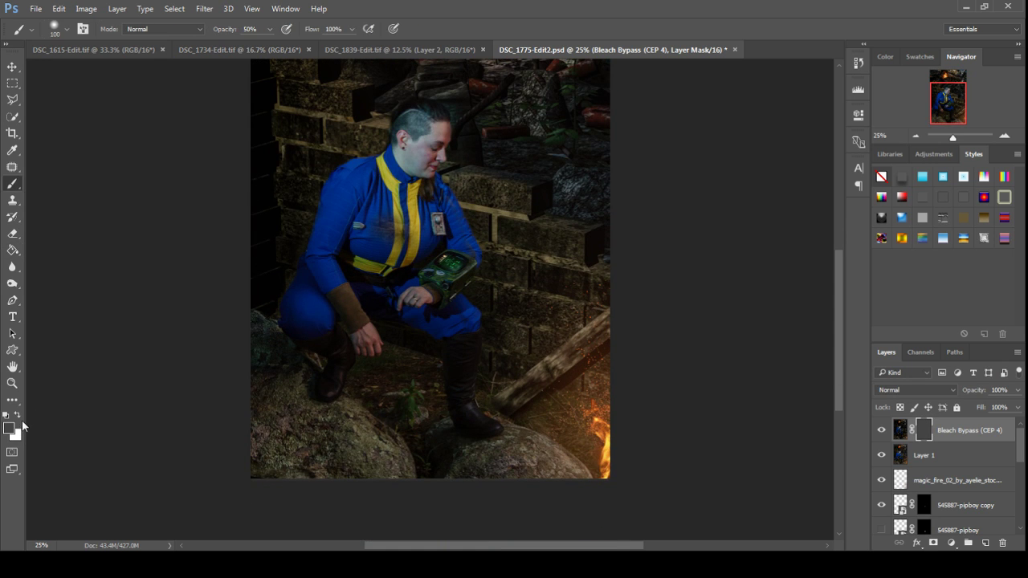
Step: Paint the Bleach Bypass mask in white with a 1000-pixel brush, then save the composite
left_click(17, 414)
left_click_drag(590, 450, 606, 428)
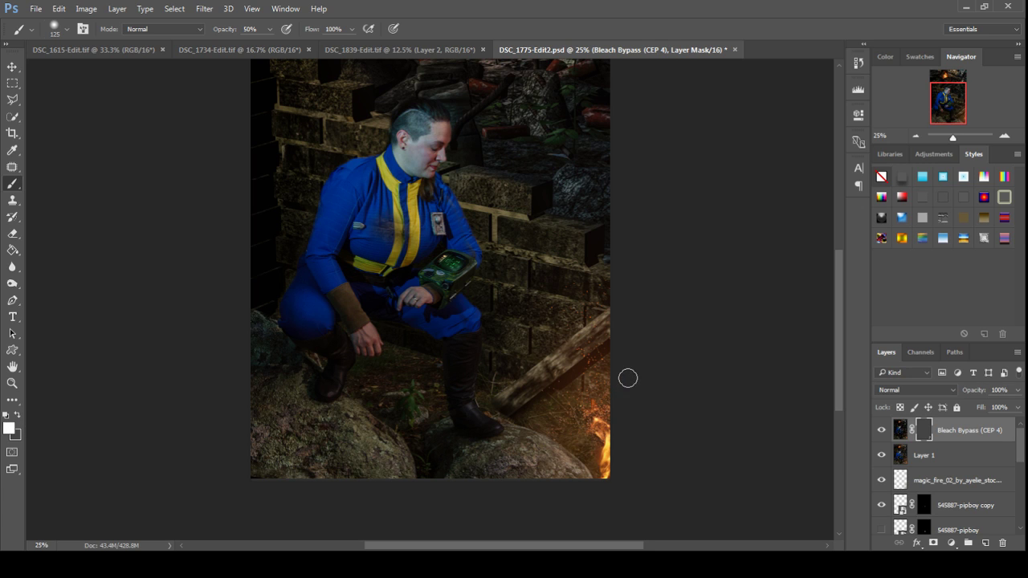
key("bracketright")
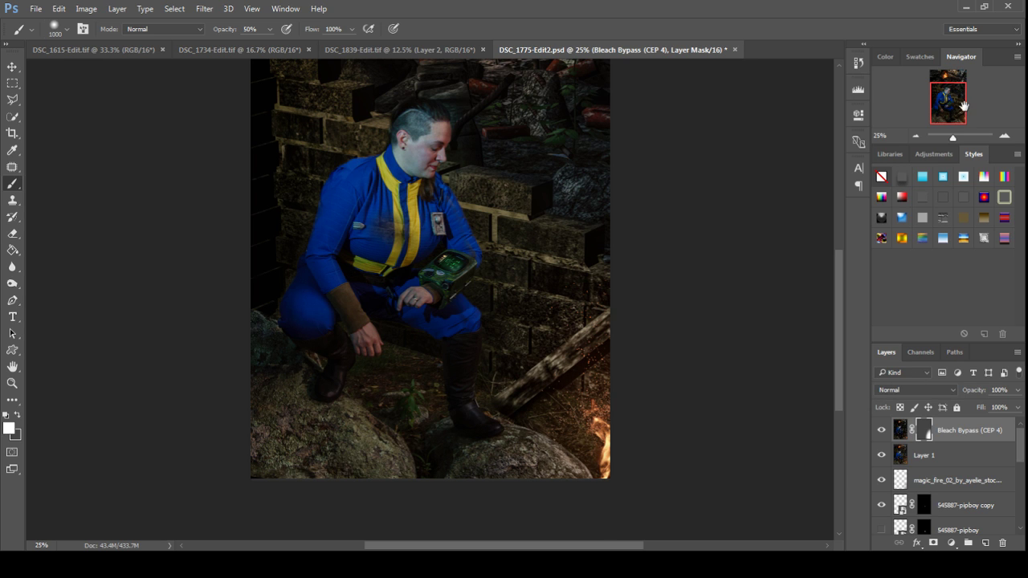
left_click_drag(961, 106, 948, 80)
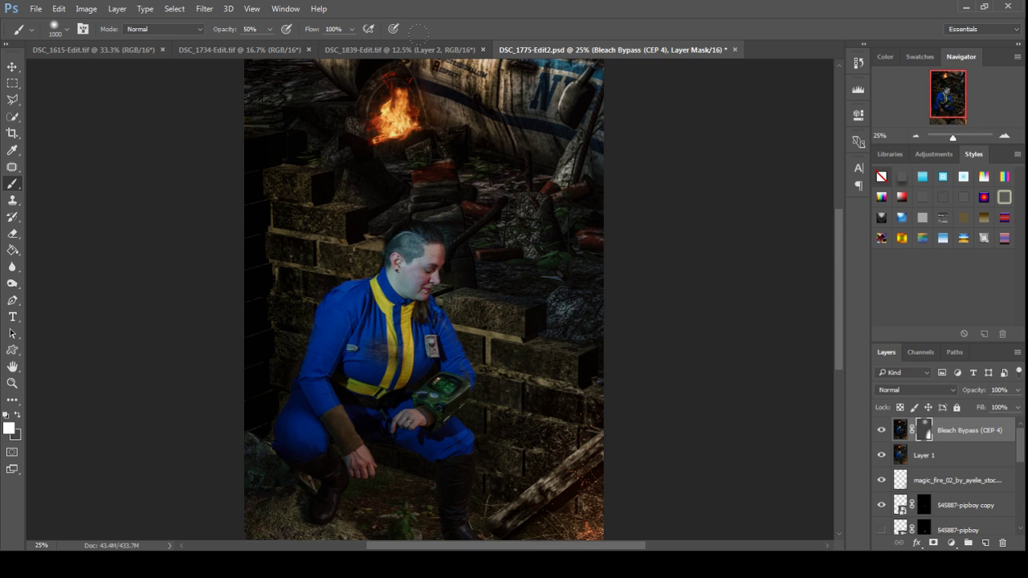
scroll(540, 396, "down", 1)
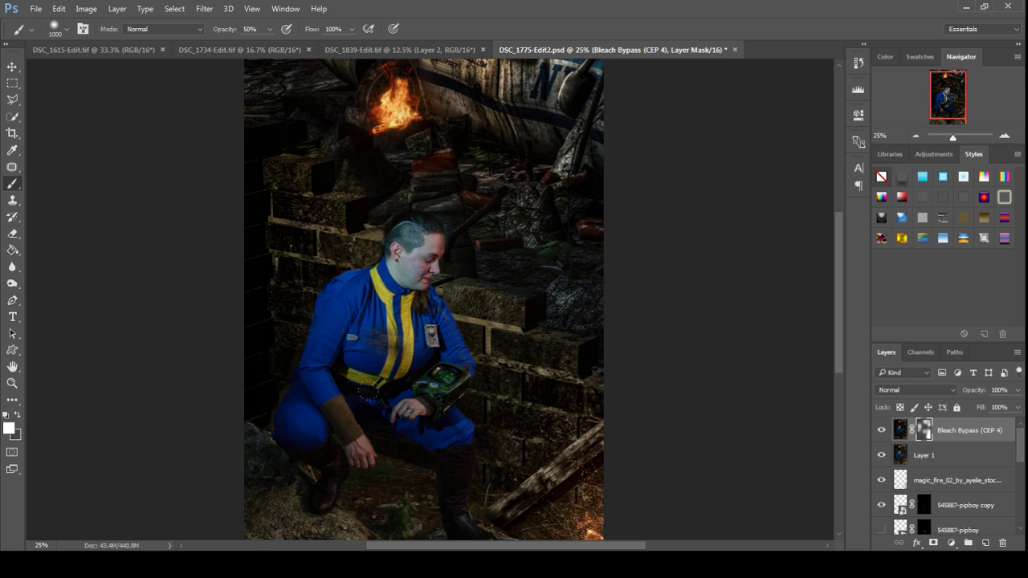
scroll(273, 122, "up", 2)
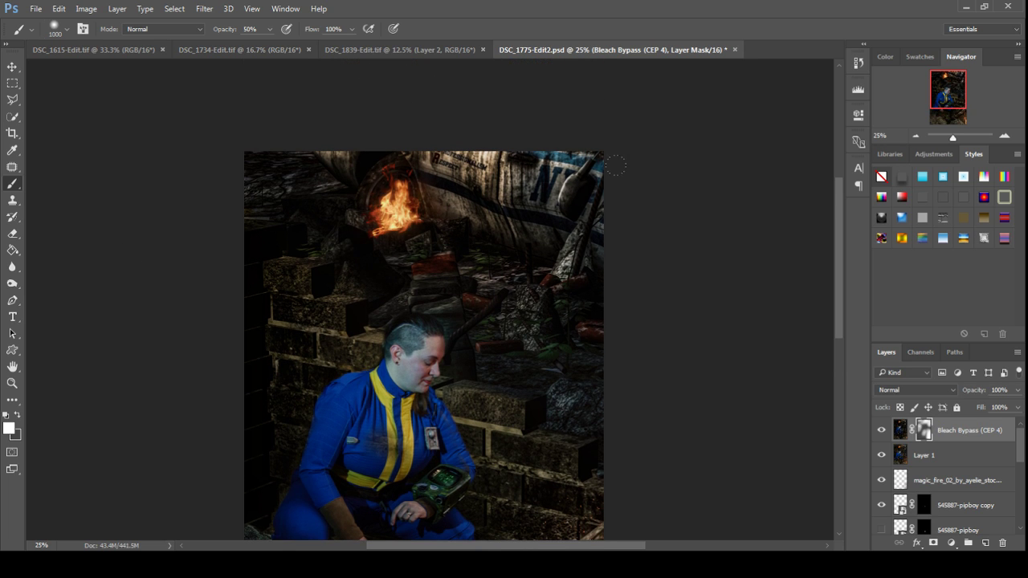
scroll(465, 121, "down", 2)
scroll(464, 120, "down", 2)
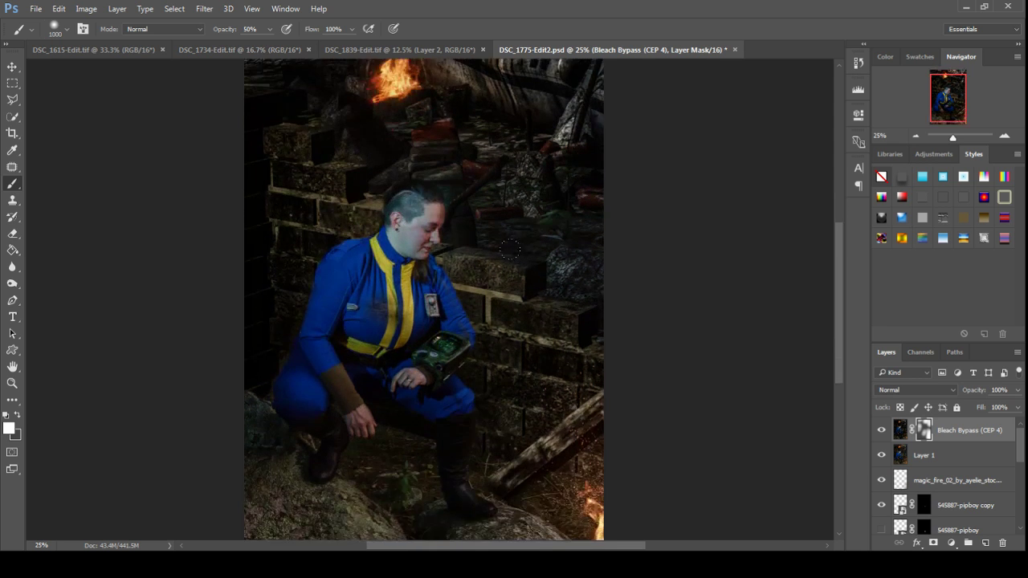
scroll(464, 121, "down", 1)
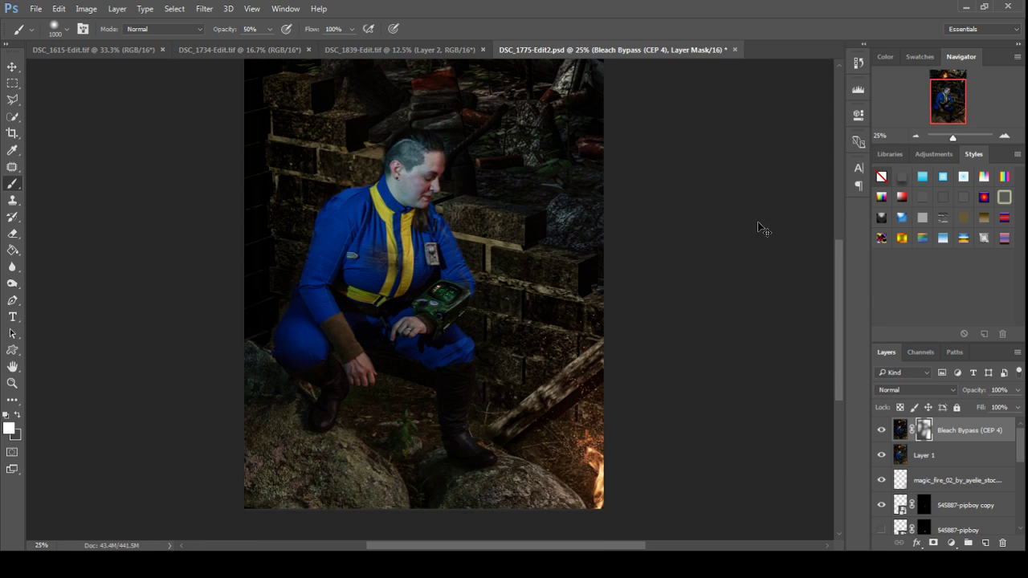
scroll(341, 291, "down", 2)
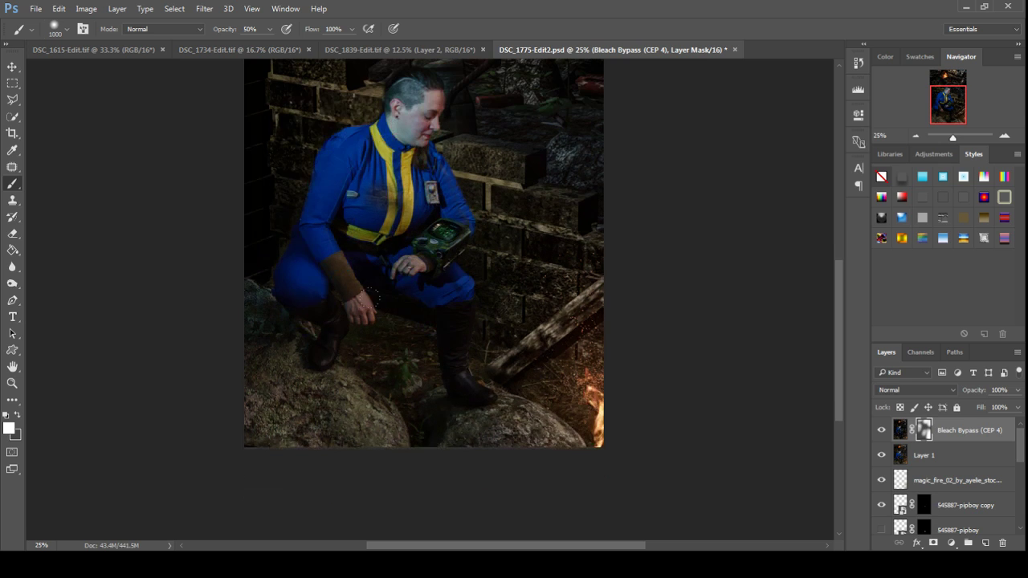
scroll(376, 299, "down", 1)
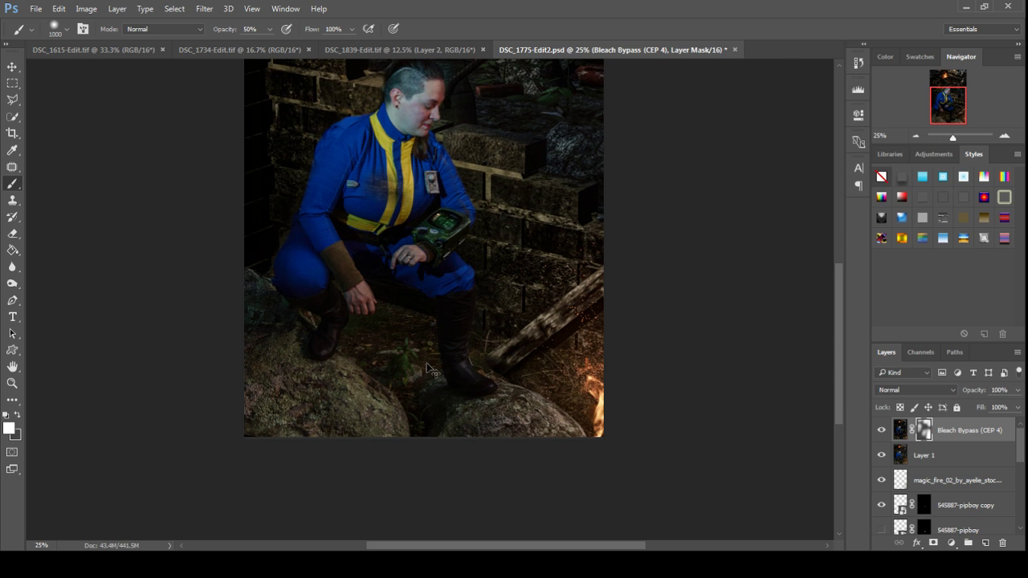
key("ctrl+s")
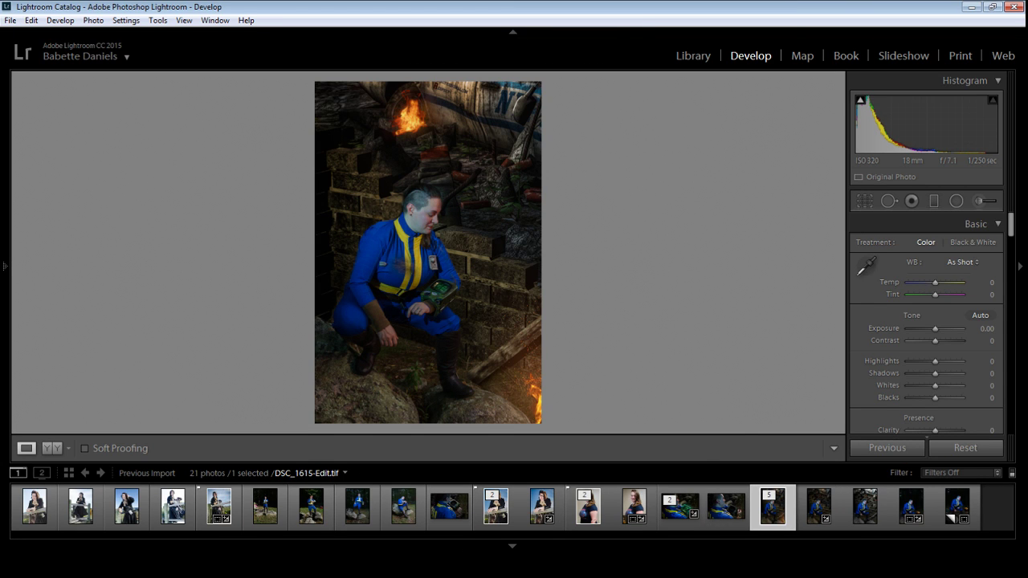
Step: Compare the composite with the original photo and collapse the stack of edited versions
left_click(956, 506)
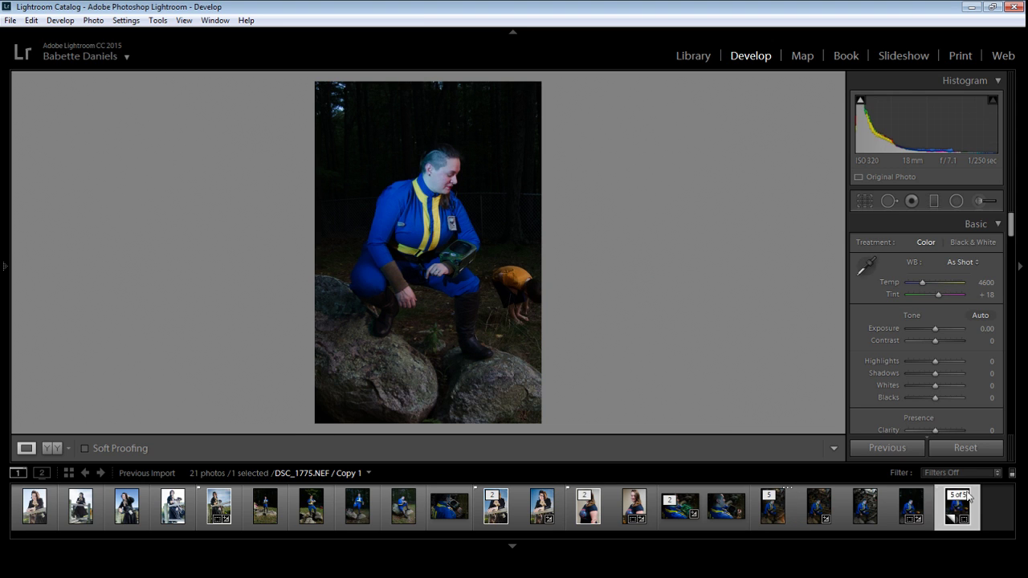
left_click(773, 506)
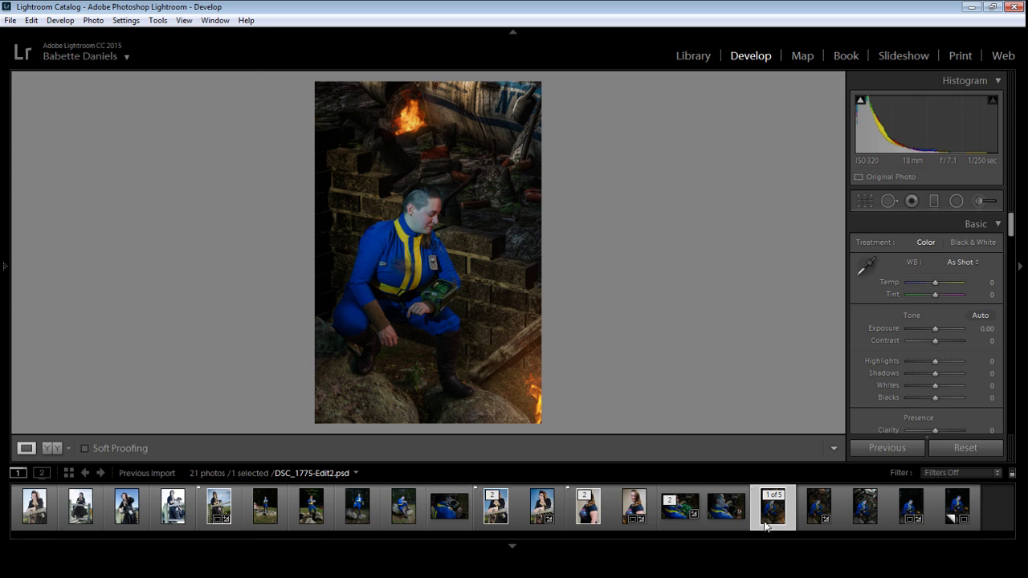
left_click(762, 496)
key("alt+Tab")
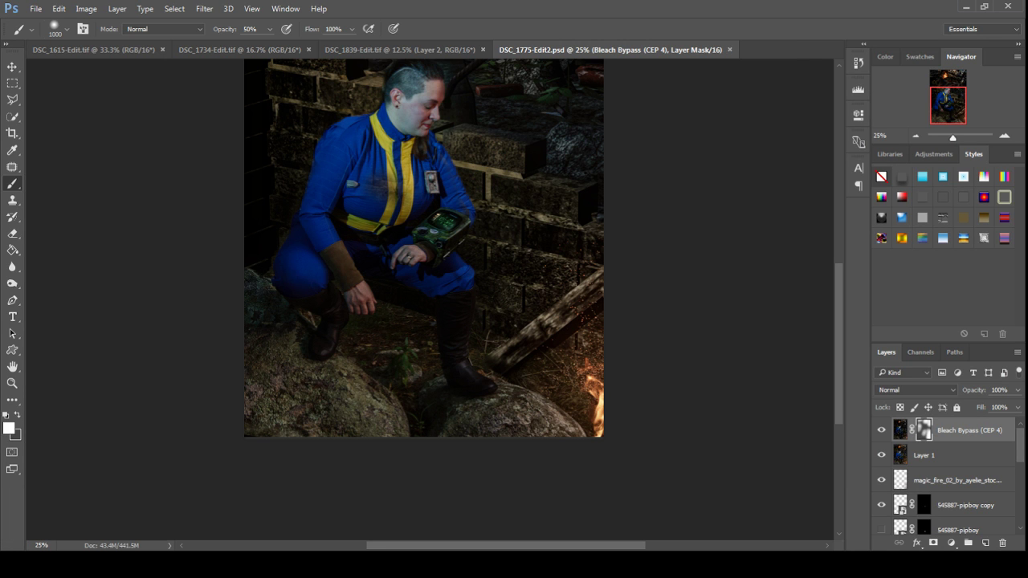
key("alt+Tab")
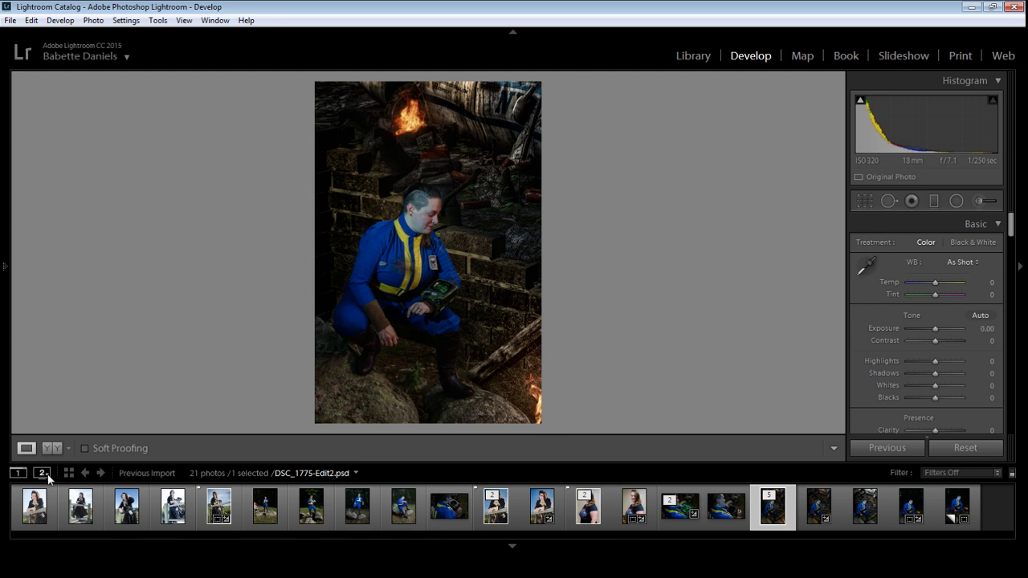
Step: Hide the filmstrip and flip between the original forest photo and the composite
left_click(622, 549)
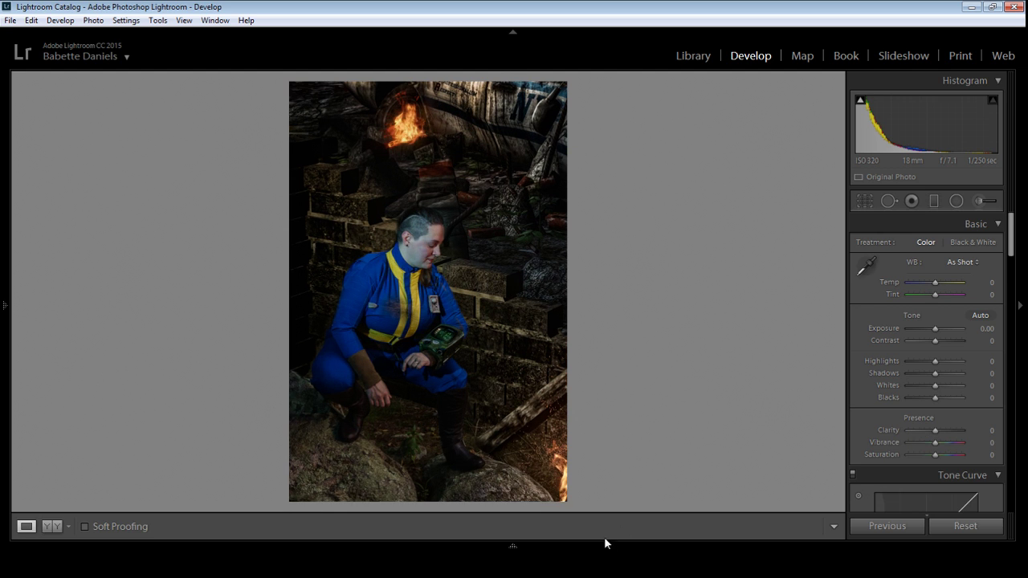
key("Left")
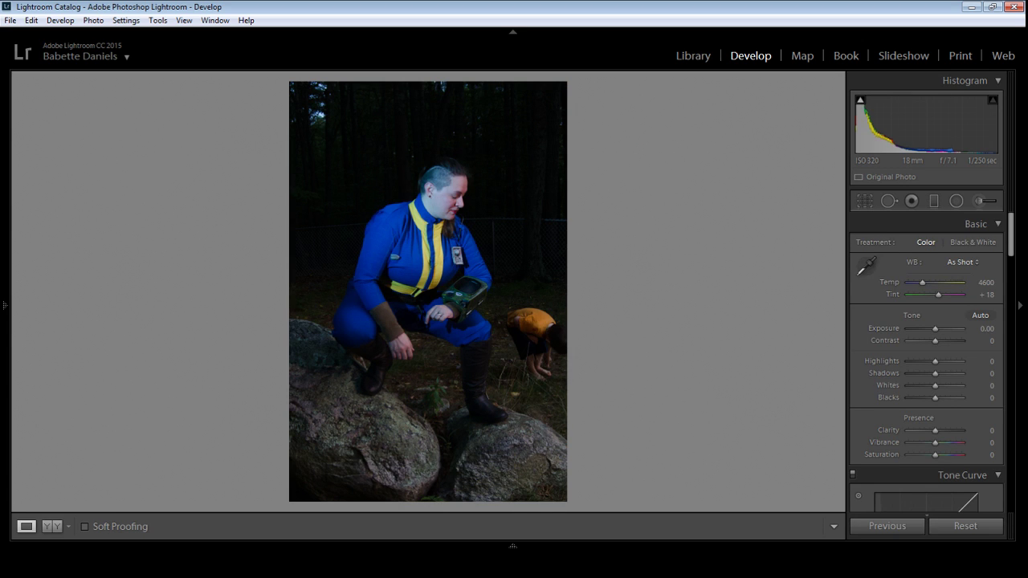
key("Right")
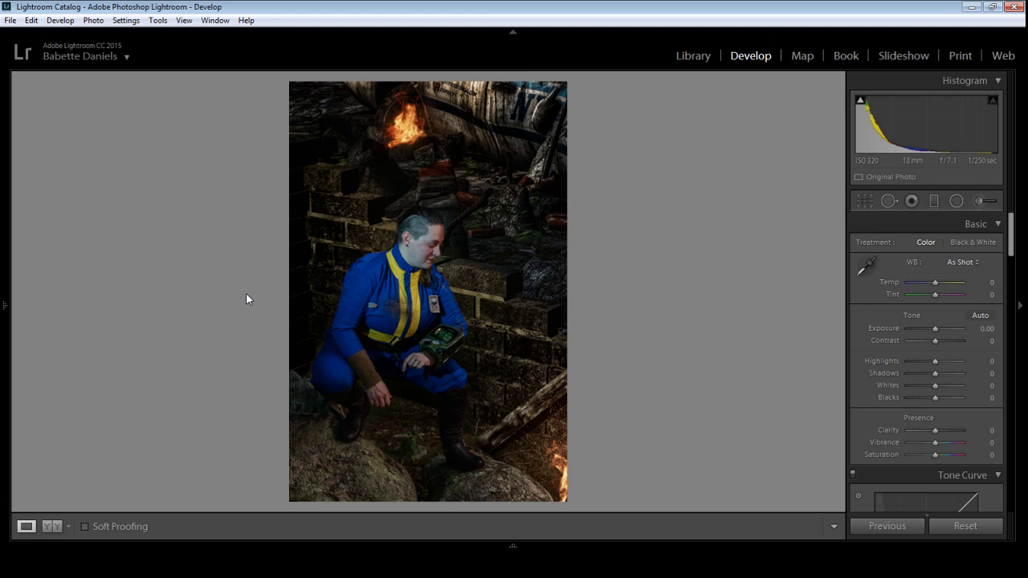
Step: Set up an Adjustment Brush with warm Temp, Dehaze 100 and Clarity, starting on the rocks
left_click(980, 200)
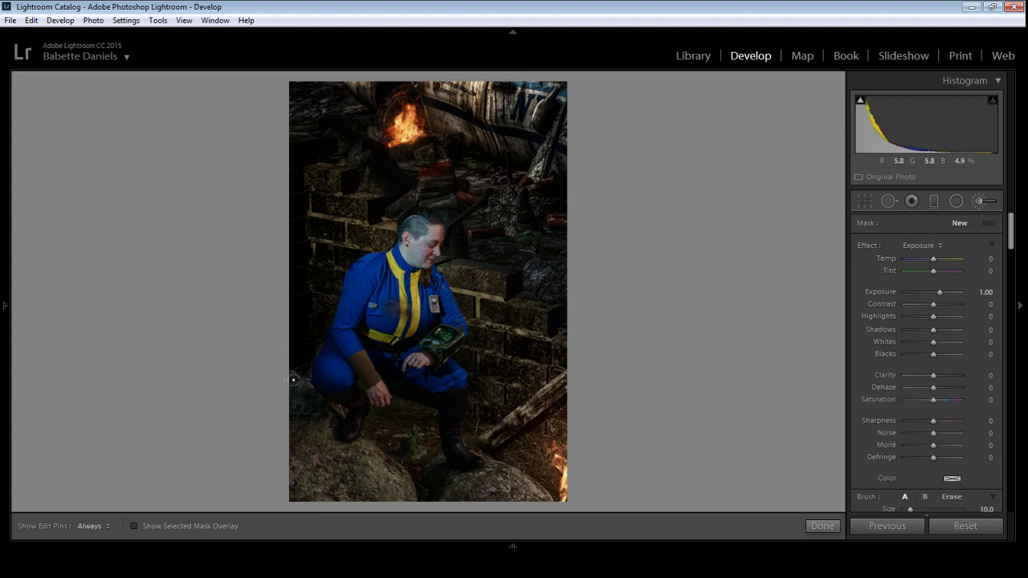
left_click_drag(454, 462, 514, 482)
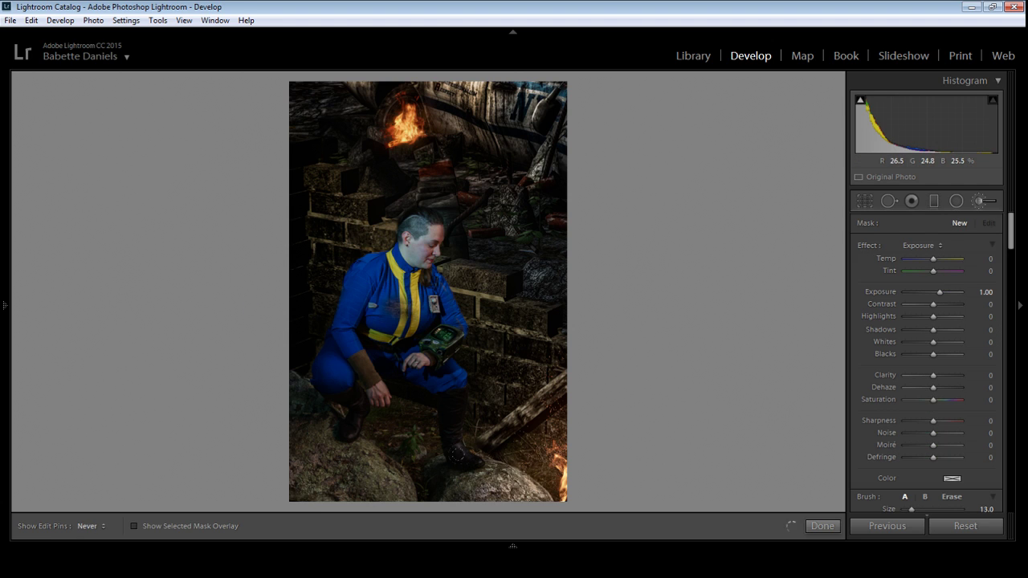
left_click_drag(933, 259, 942, 260)
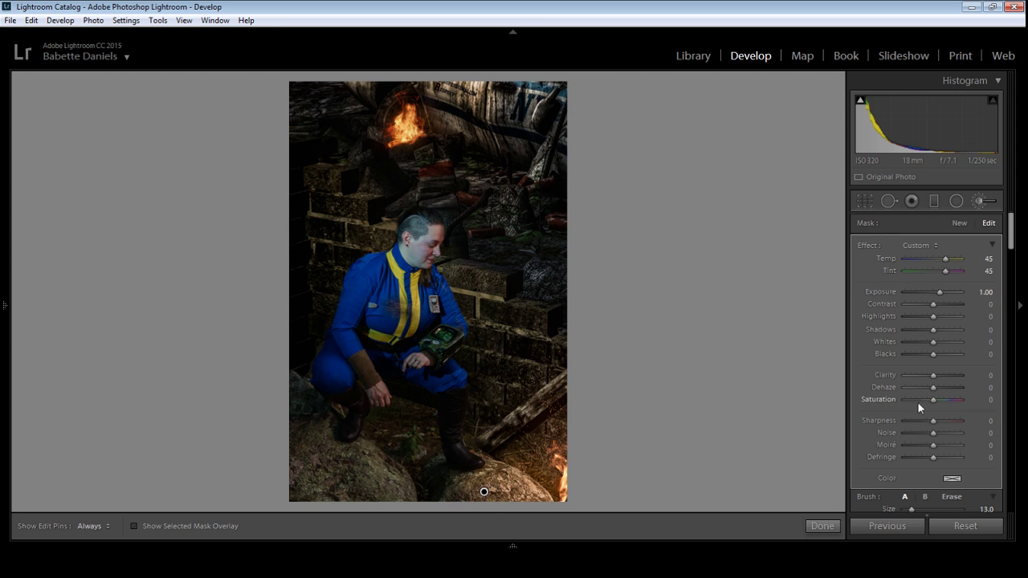
left_click_drag(955, 388, 974, 390)
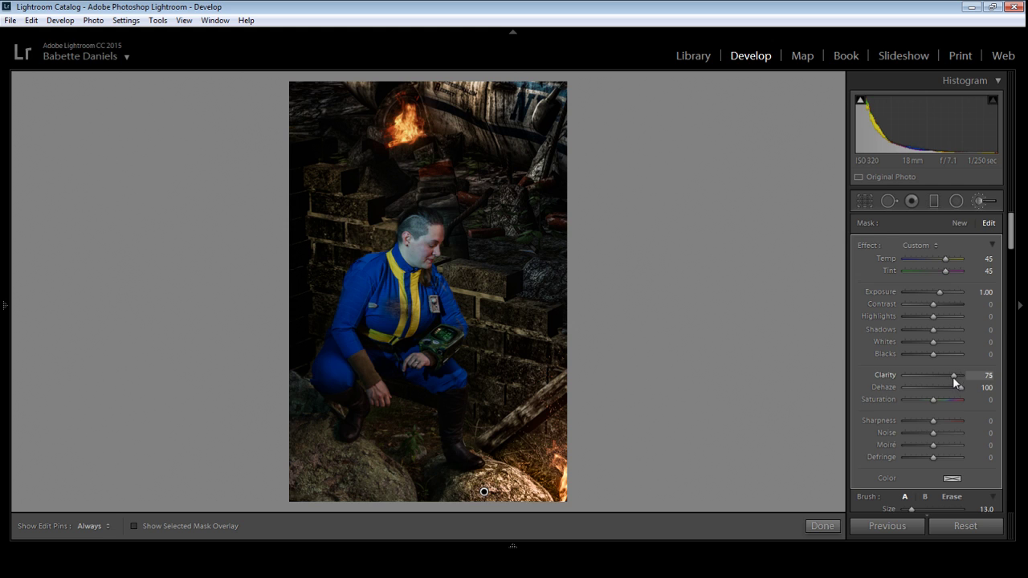
left_click_drag(954, 375, 948, 376)
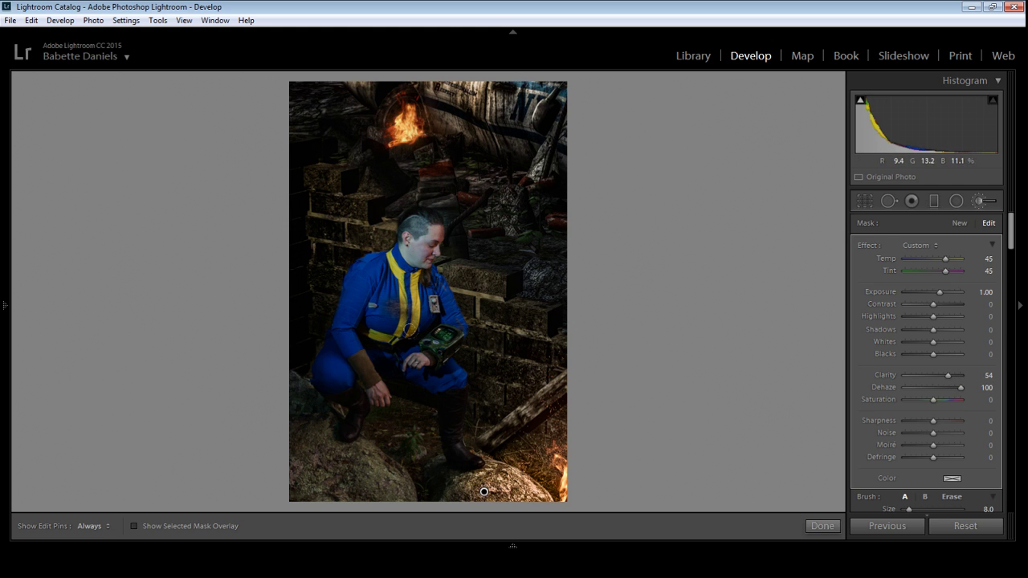
Step: Paint more light onto the rock, the wooden plank and the knee, resizing the brush
key("h")
scroll(398, 482, "down", 5)
mouse_move(375, 466)
left_mouse_down()
mouse_move(353, 498)
mouse_move(302, 482)
left_mouse_up()
key("h")
scroll(353, 498, "up", 5)
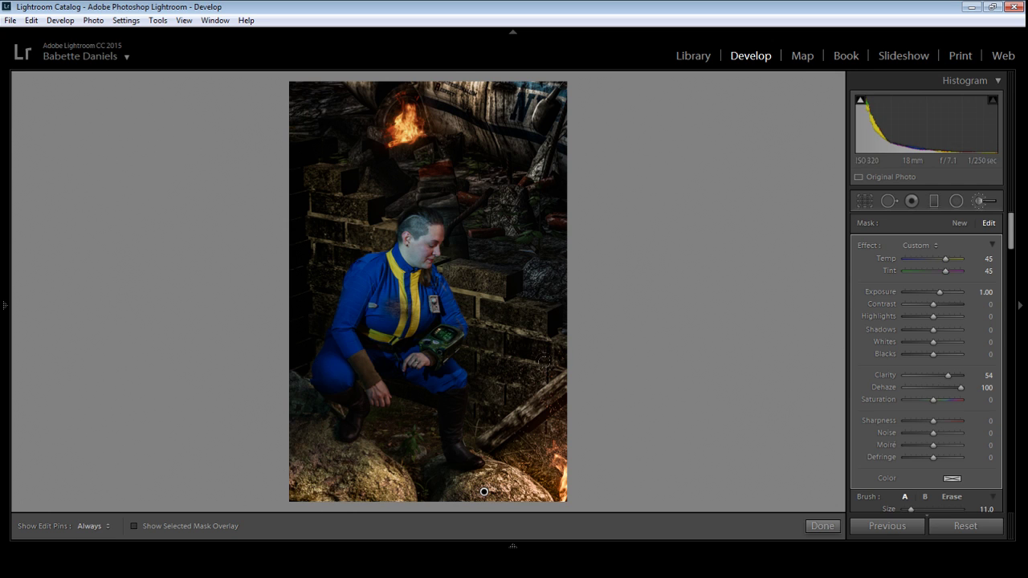
scroll(554, 378, "down", 6)
key("h")
left_click_drag(558, 378, 502, 443)
key("h")
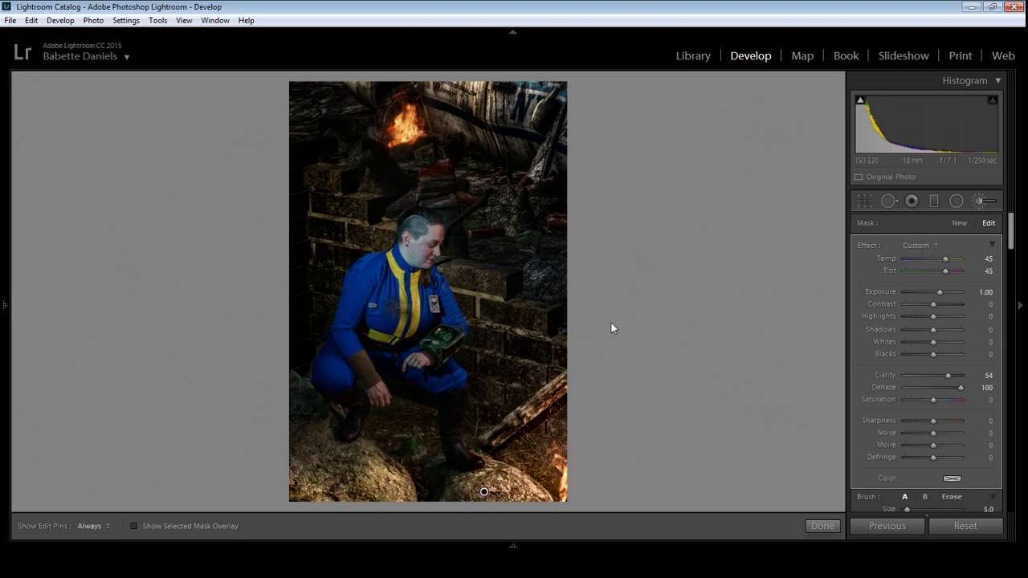
scroll(450, 257, "up", 4)
scroll(450, 334, "down", 4)
left_click_drag(460, 375, 464, 385)
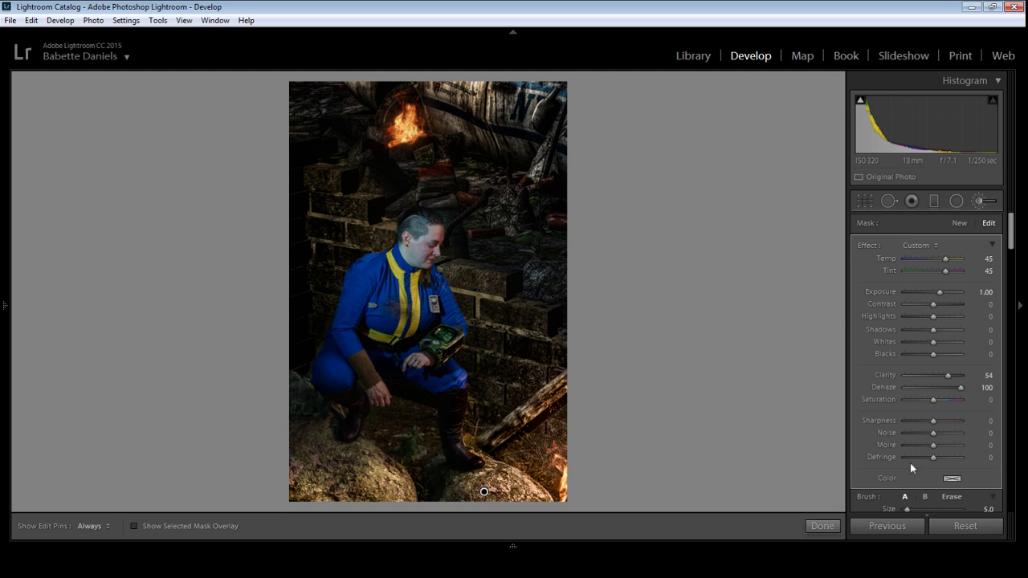
left_click_drag(1012, 236, 1012, 265)
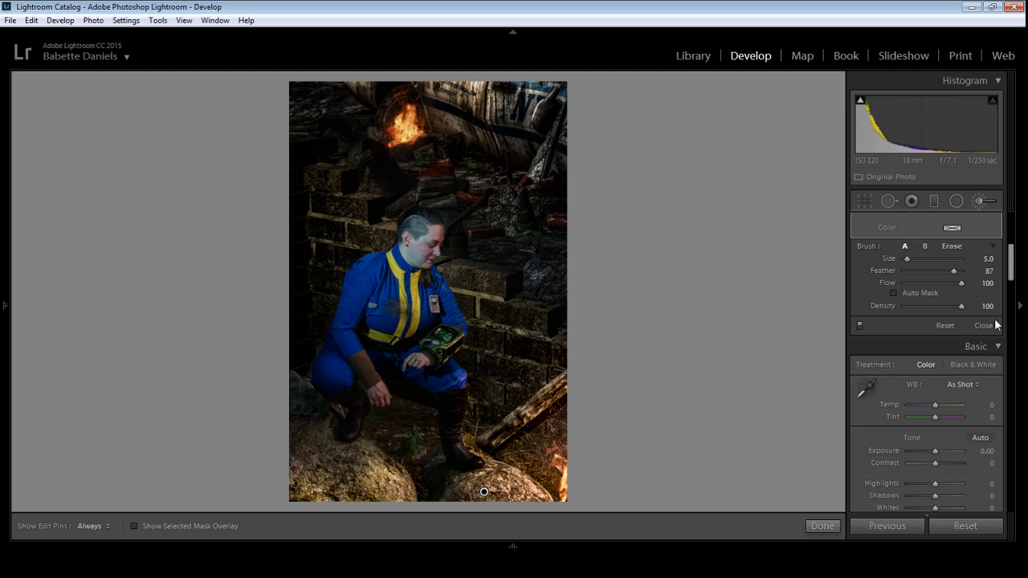
Step: Set the Adjustment Brush to Erase mode and zoom to 1:1
left_click(927, 282)
key("h")
key("h")
left_click(961, 282)
left_click(952, 245)
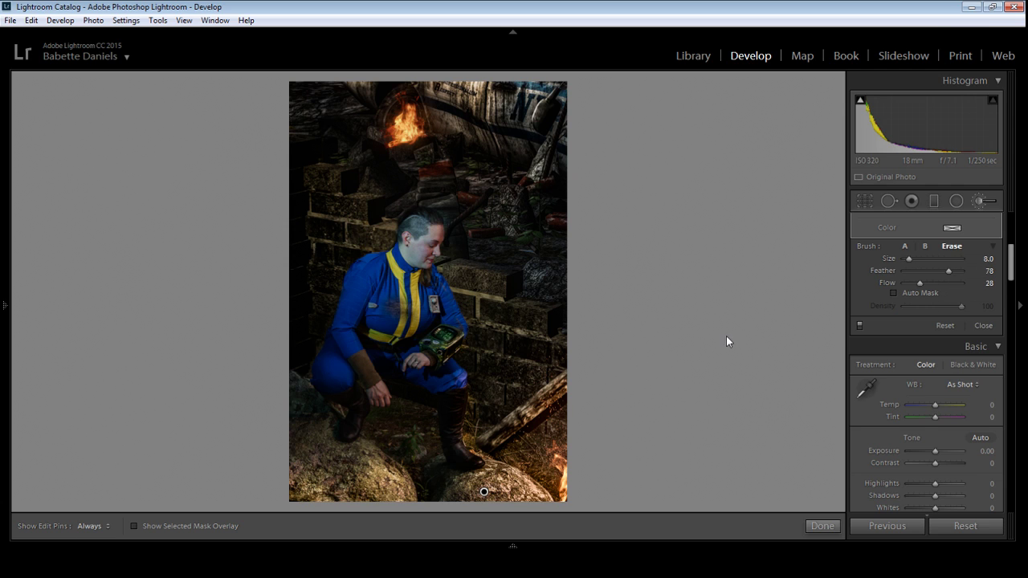
key("z")
Step: Erase stray light along the boot edge at Flow 94, then zoom back to Fit
mouse_move(726, 335)
left_mouse_down()
mouse_move(445, 279)
mouse_move(466, 190)
left_mouse_up()
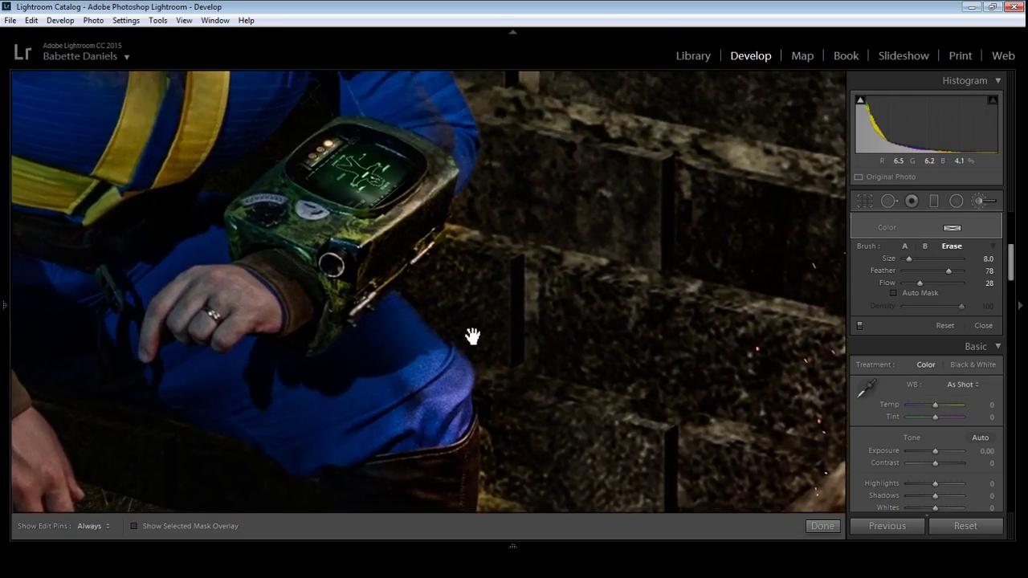
key("h")
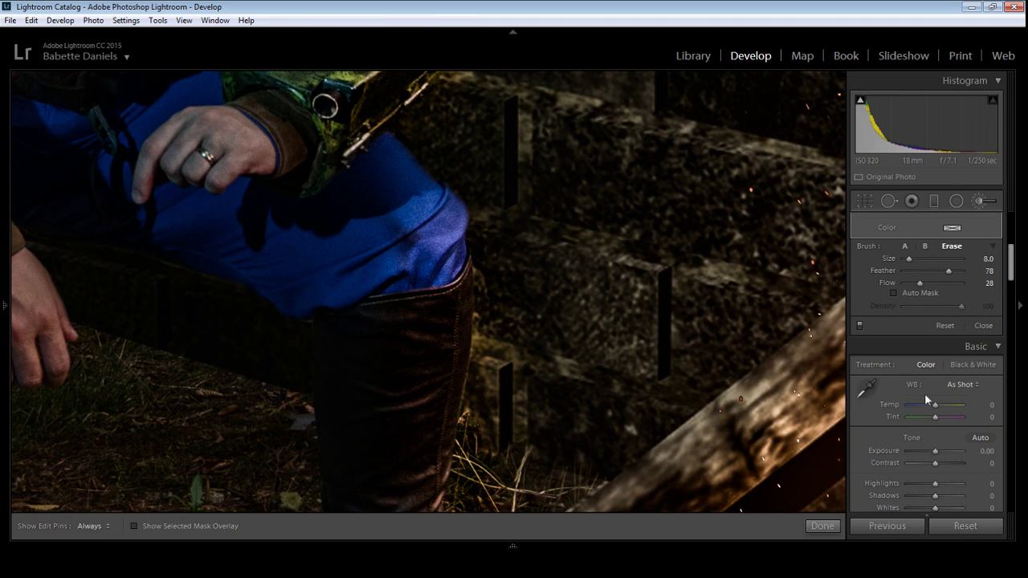
left_click_drag(920, 282, 958, 282)
key("h")
left_click_drag(474, 426, 478, 337)
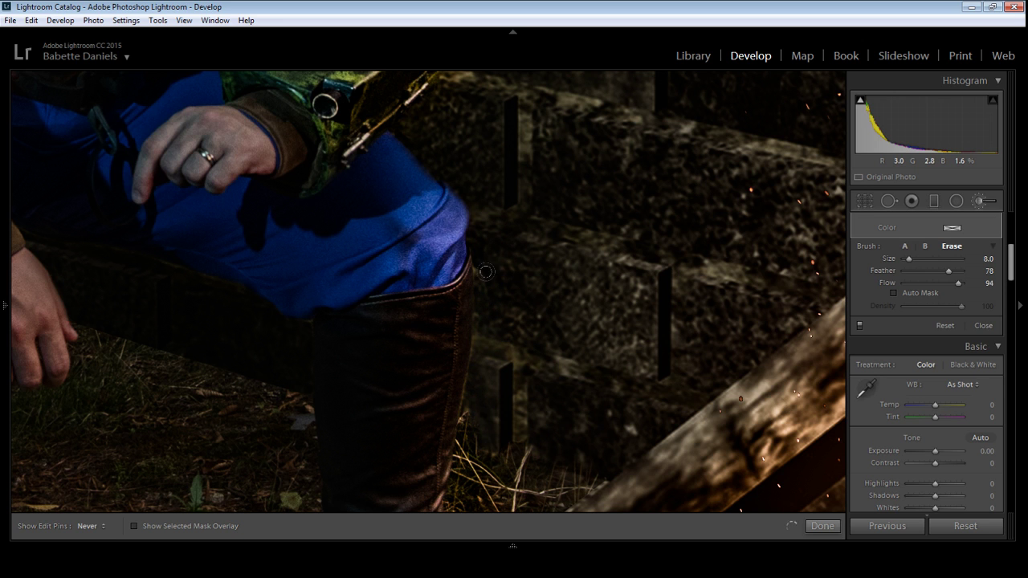
key("h")
left_click_drag(541, 370, 538, 225)
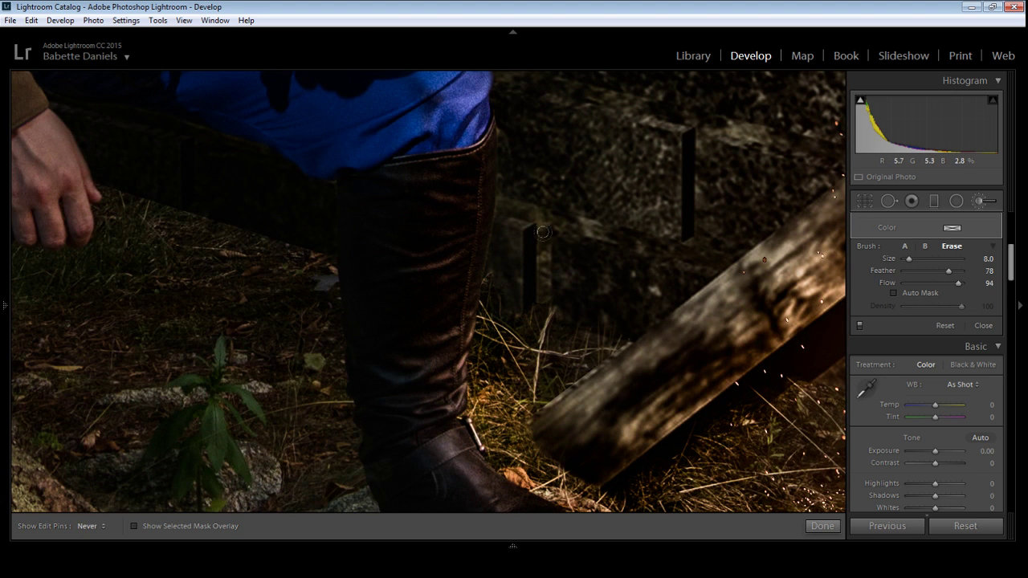
key("h")
key("z")
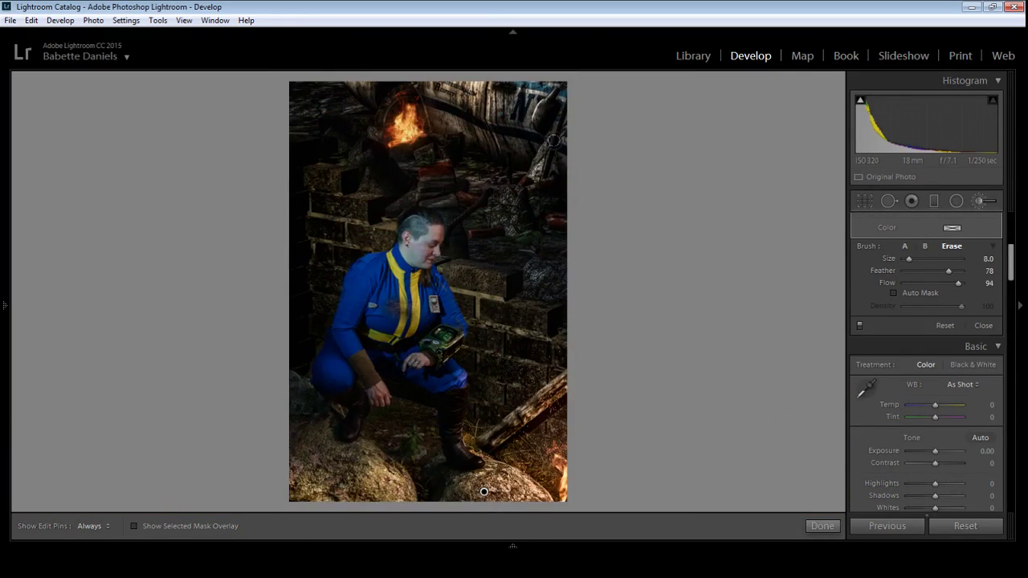
Step: Paint light along the plant's central, lower and top leaves with brush A
left_click(552, 141)
mouse_move(265, 462)
left_mouse_down()
mouse_move(769, 173)
mouse_move(418, 241)
left_mouse_up()
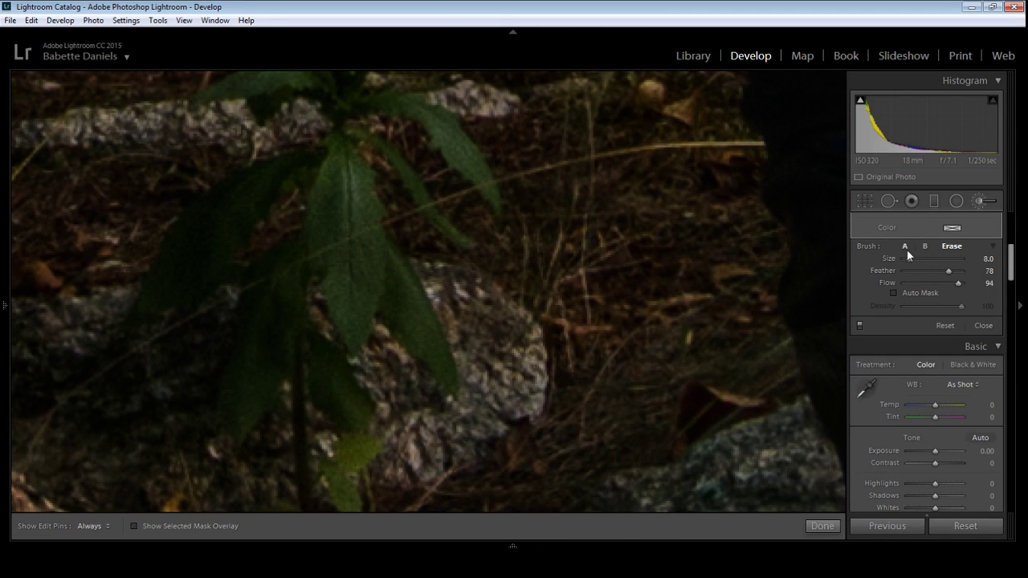
left_click(906, 246)
left_click_drag(342, 136, 363, 273)
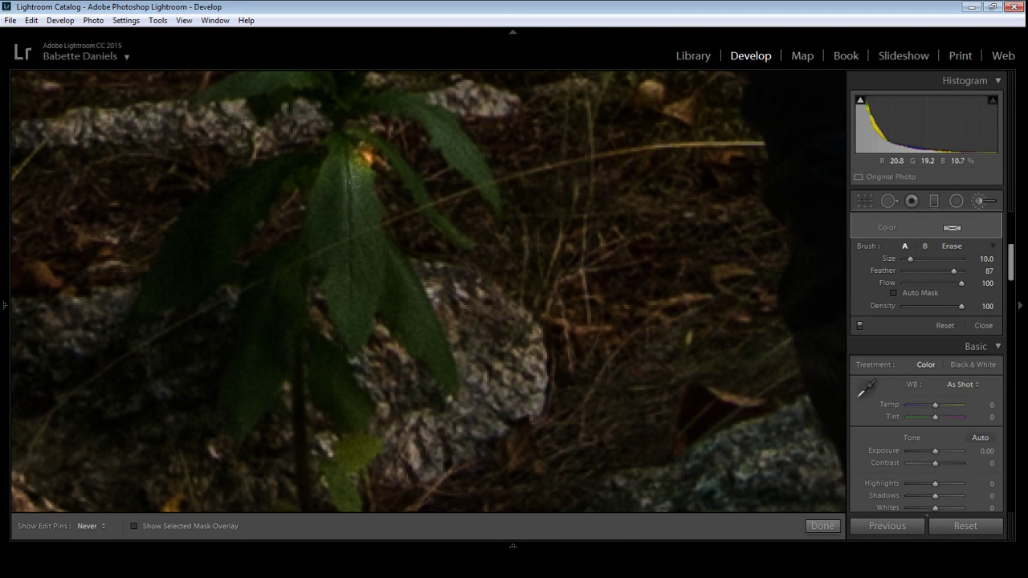
key("z")
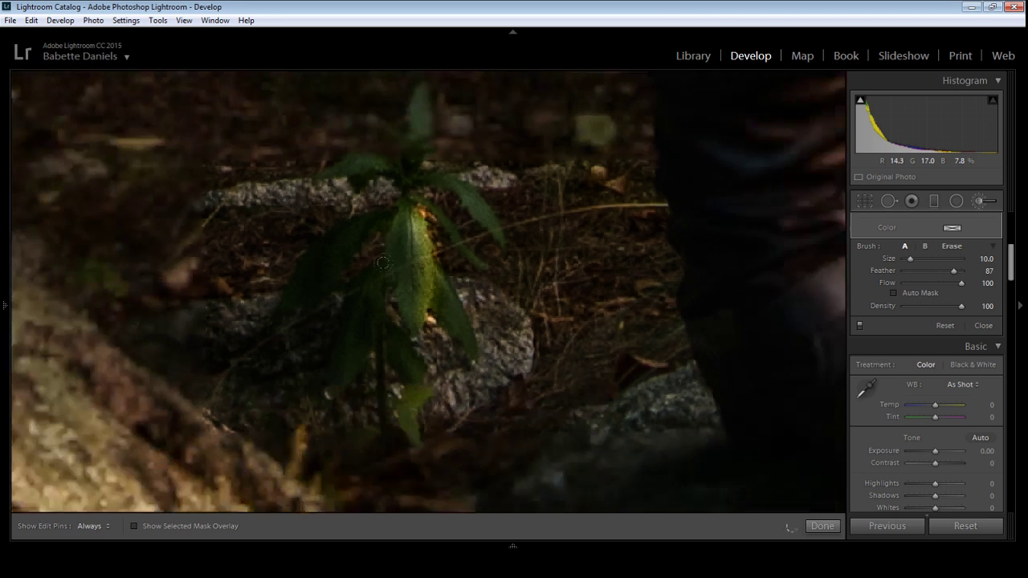
scroll(487, 225, "down", 5)
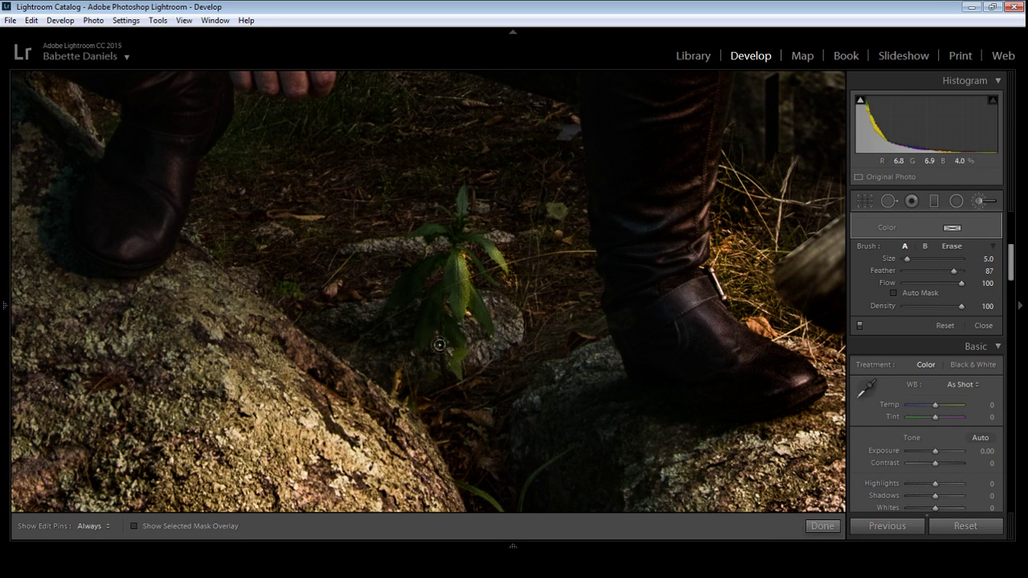
left_click_drag(456, 337, 474, 383)
scroll(501, 321, "up", 3)
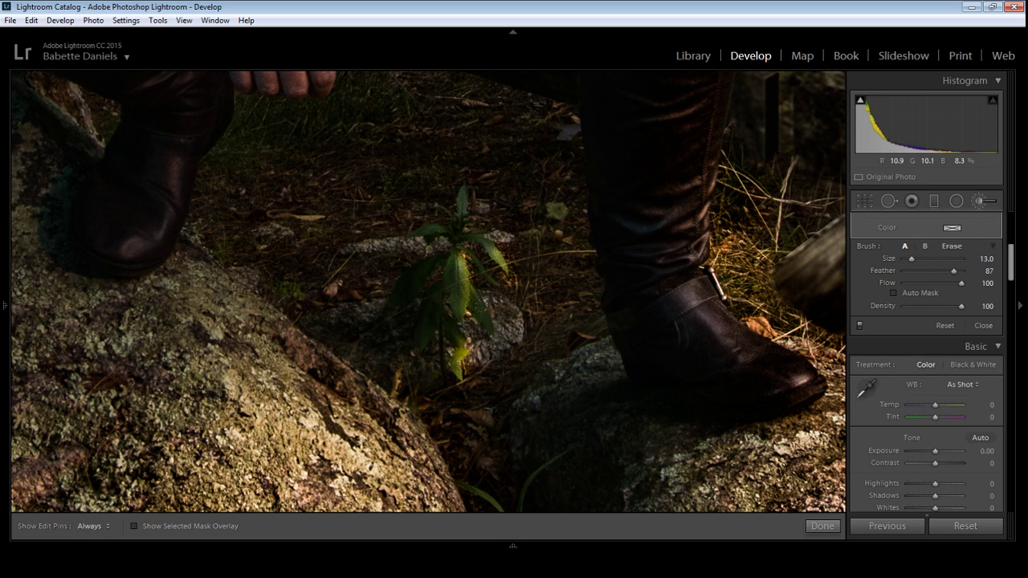
mouse_move(498, 314)
left_mouse_down()
mouse_move(554, 346)
mouse_move(474, 410)
left_mouse_up()
key("h")
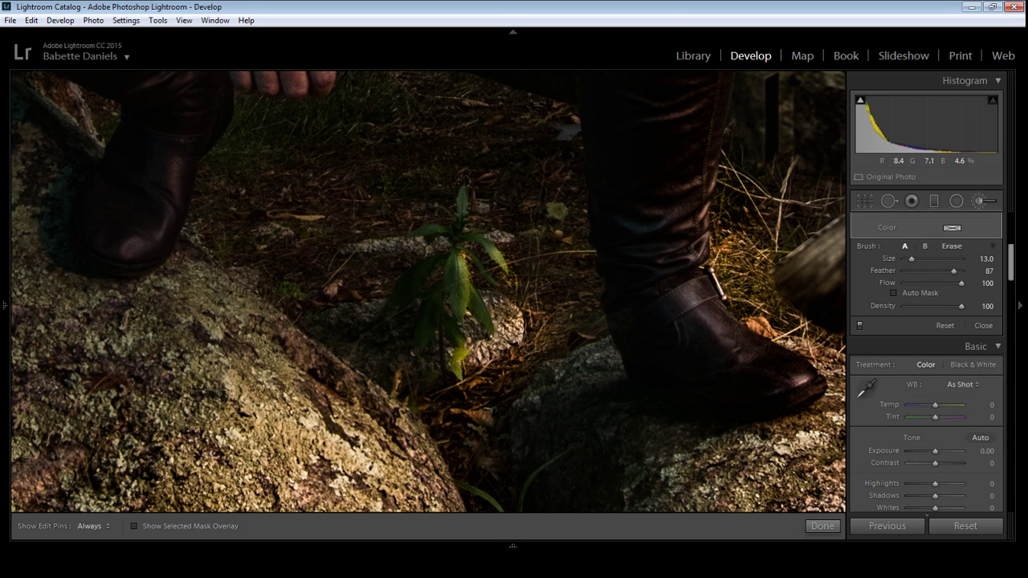
key("z")
left_click_drag(458, 225, 452, 407)
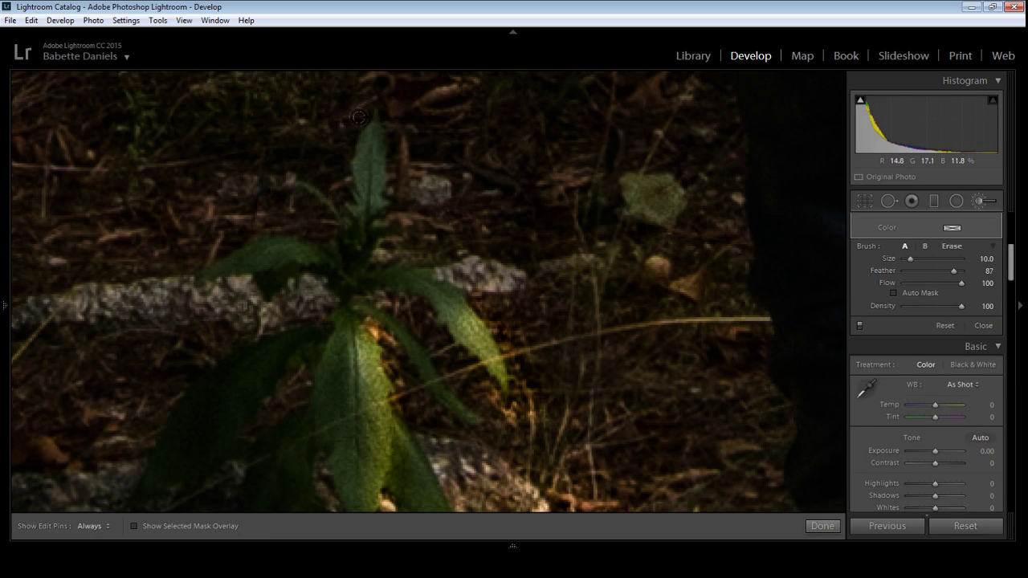
scroll(361, 118, "down", 2)
left_click_drag(373, 121, 365, 261)
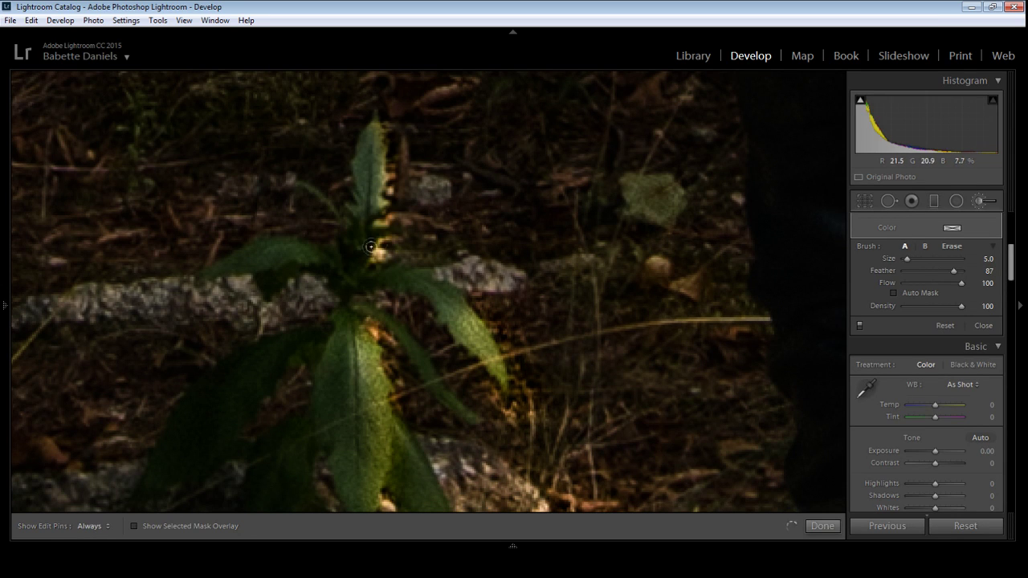
Step: Erase excess glow around the plant stem and base with a smaller eraser, then zoom out
left_click(953, 247)
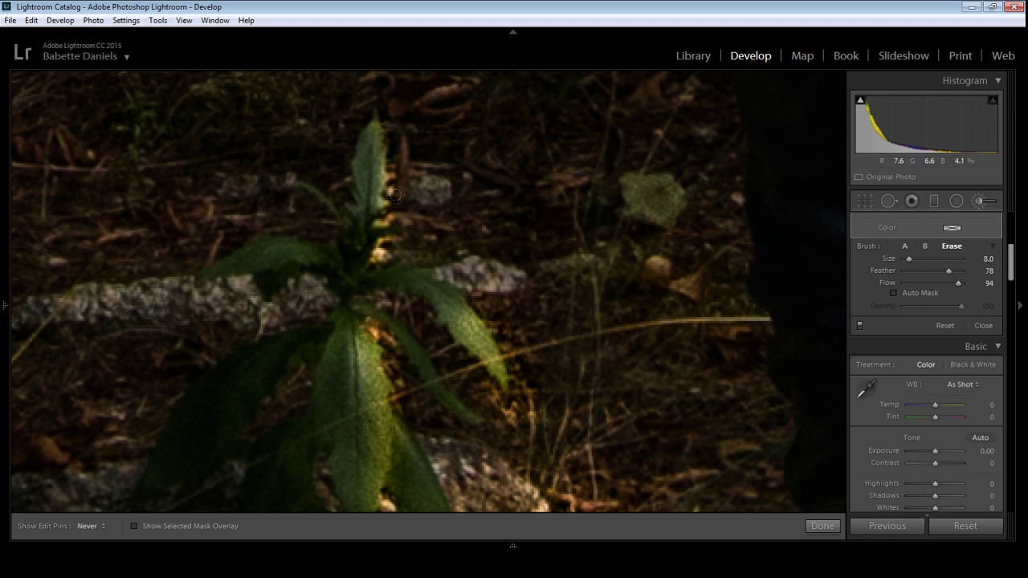
mouse_move(397, 170)
left_mouse_down()
mouse_move(378, 258)
mouse_move(387, 233)
left_mouse_up()
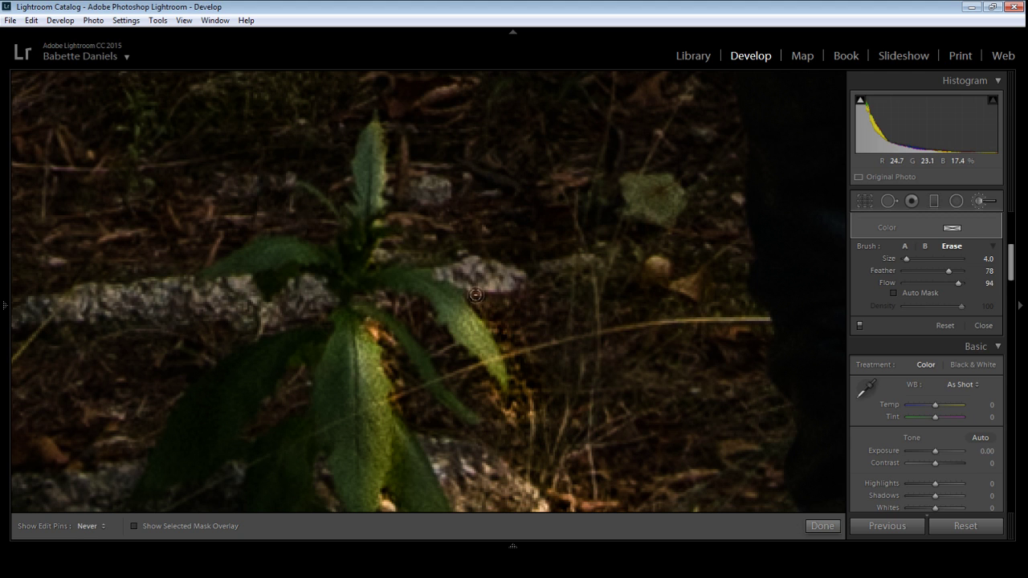
key("h")
key("h")
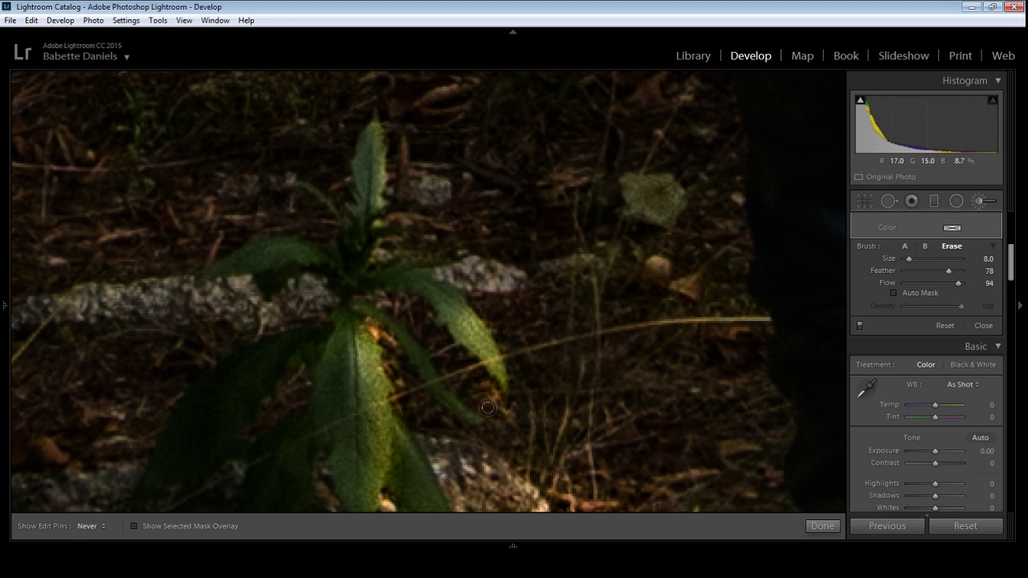
key("bracketleft")
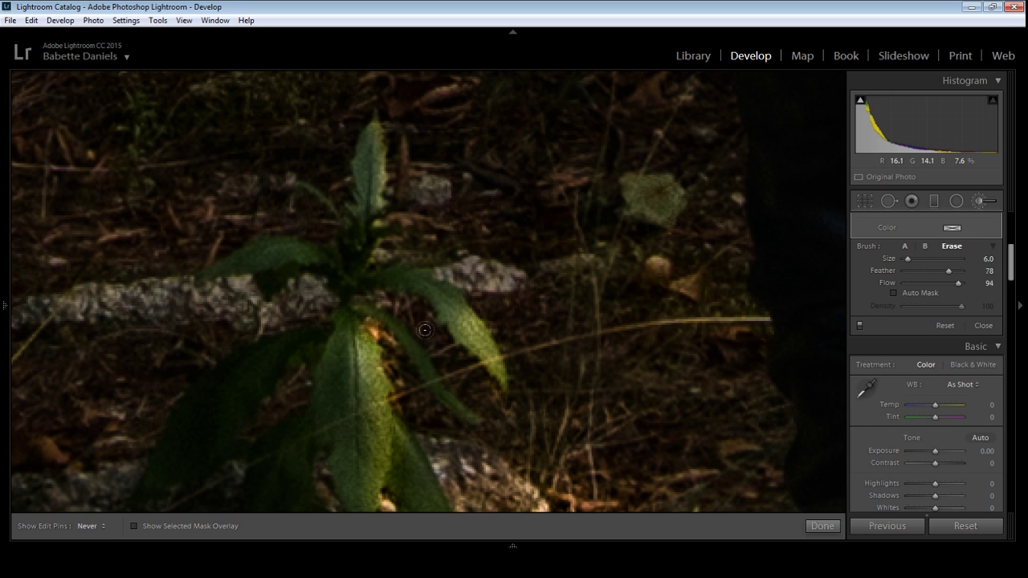
key("bracketleft")
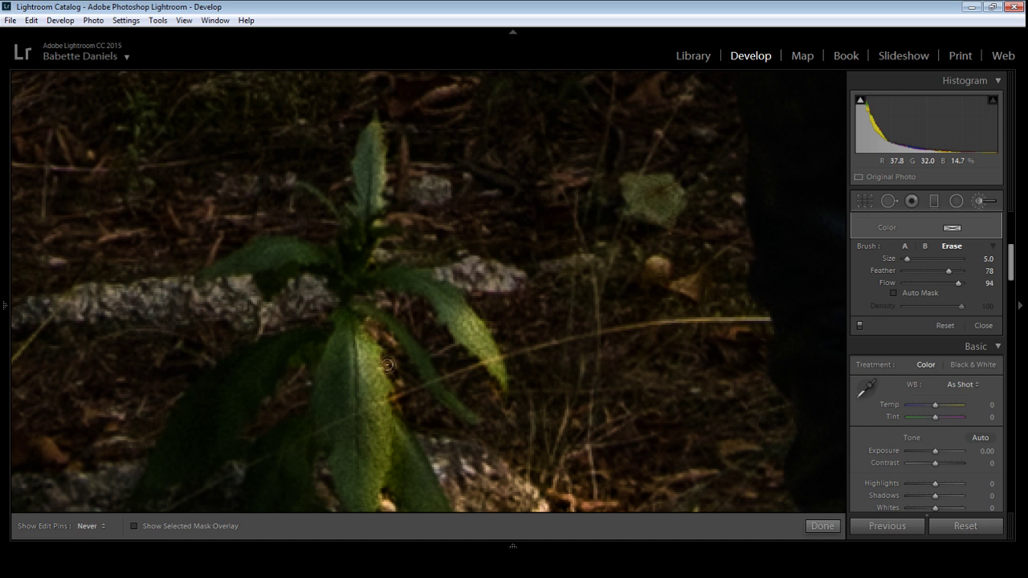
key("h")
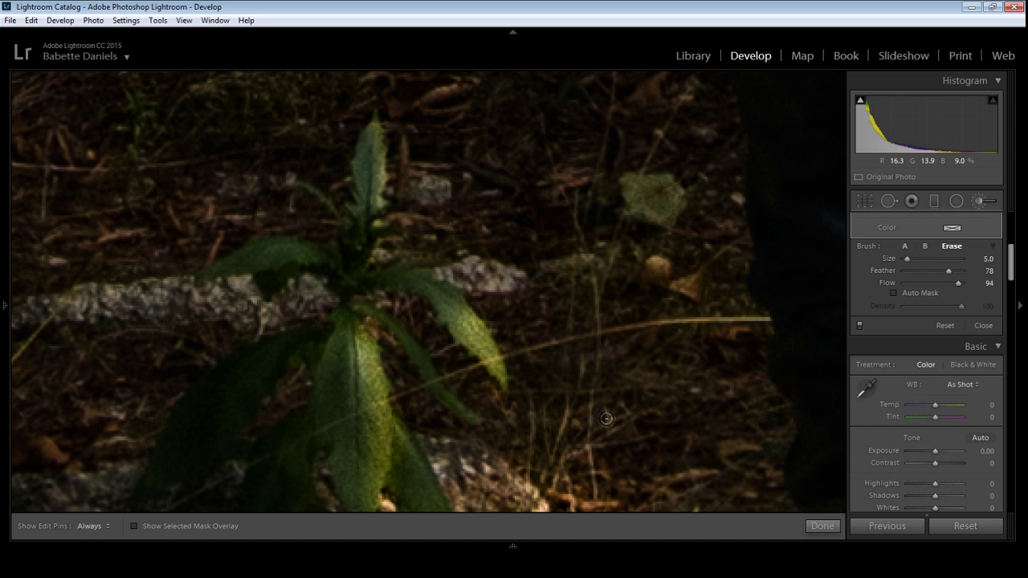
left_click_drag(603, 416, 709, 221)
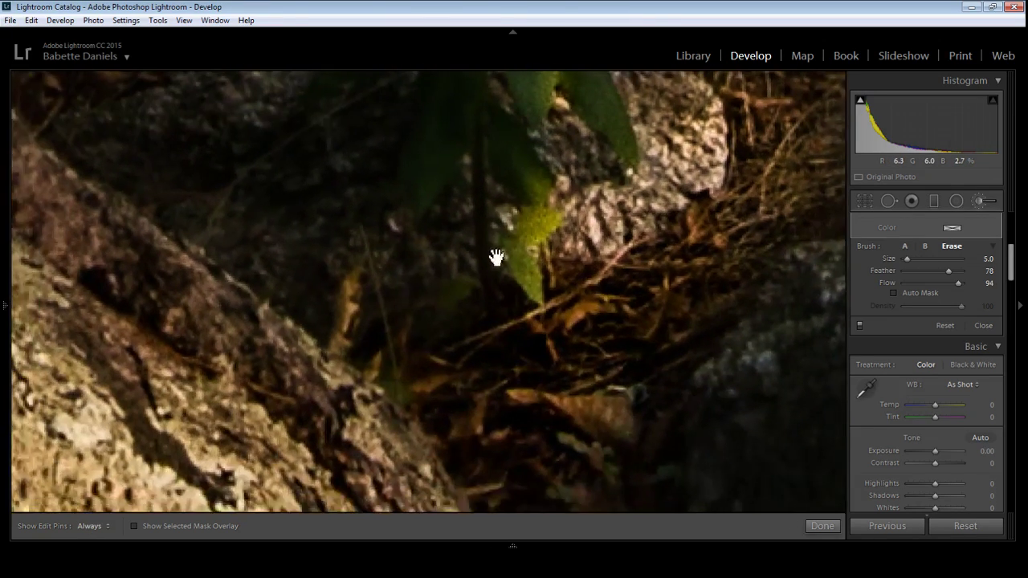
left_click_drag(418, 463, 493, 257)
key("h")
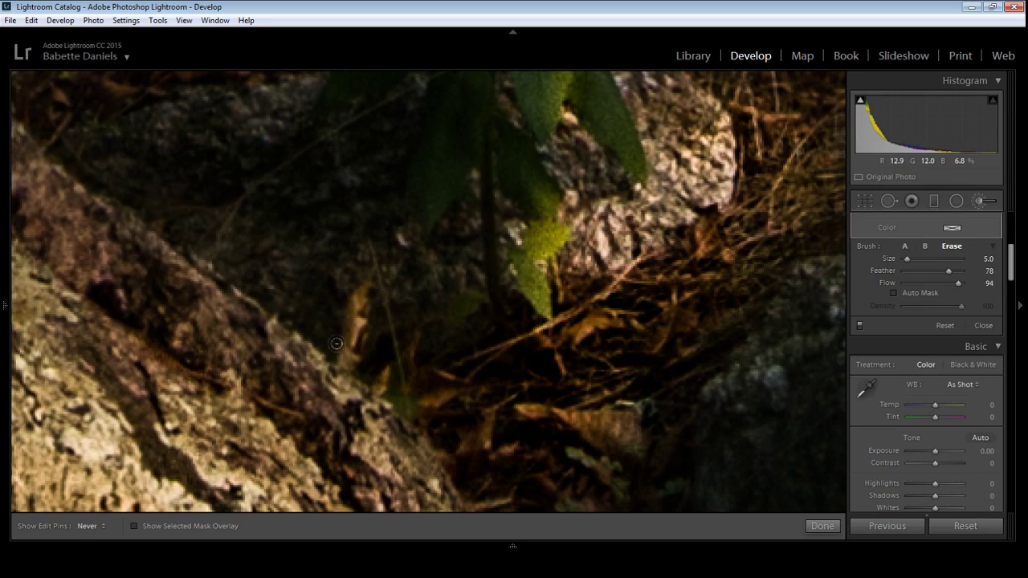
key("h")
key("z")
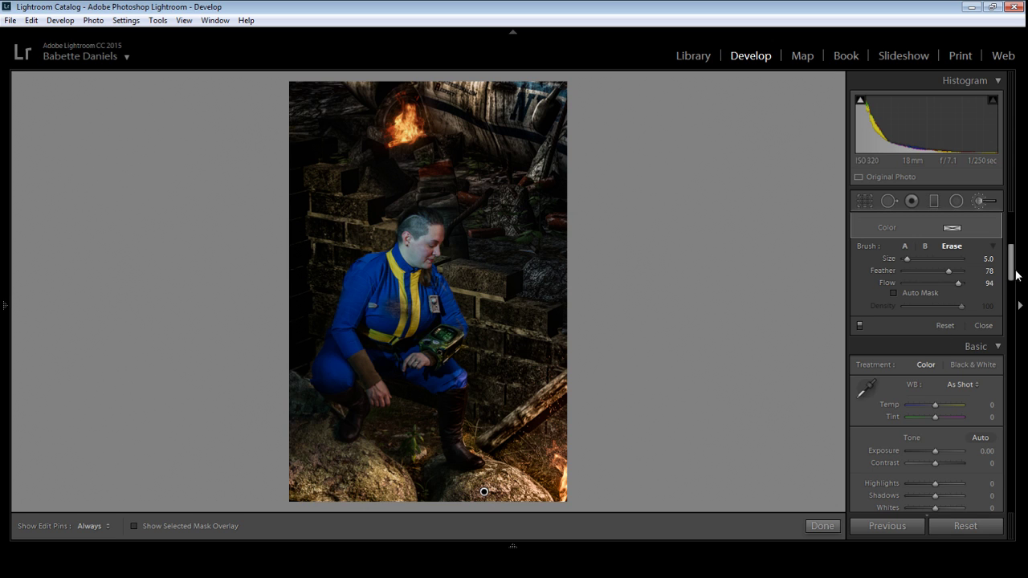
Step: Ease Dehaze to +26 and add a -24 post-crop vignette
left_click(1020, 272)
left_click(1020, 271)
left_click_drag(1011, 263, 1009, 488)
scroll(964, 401, "up", 3)
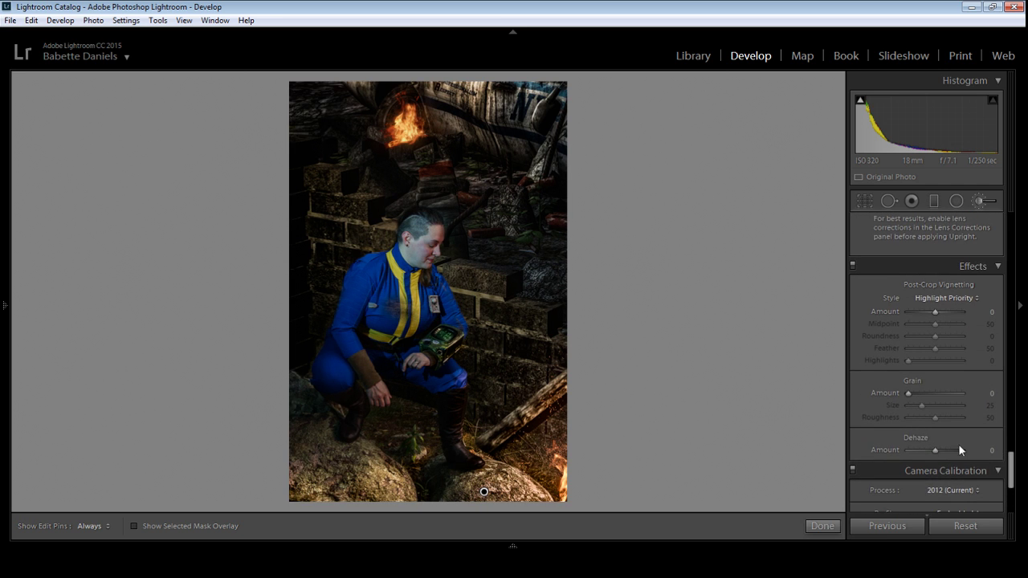
left_click_drag(935, 451, 952, 451)
left_click(932, 450)
left_click(942, 450)
left_click_drag(935, 312, 930, 311)
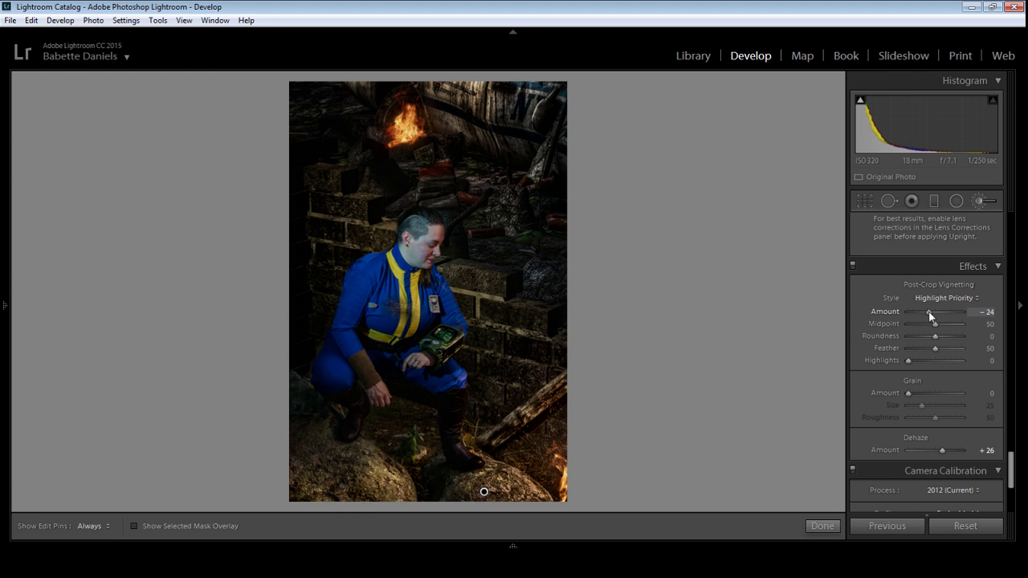
left_click(1018, 434)
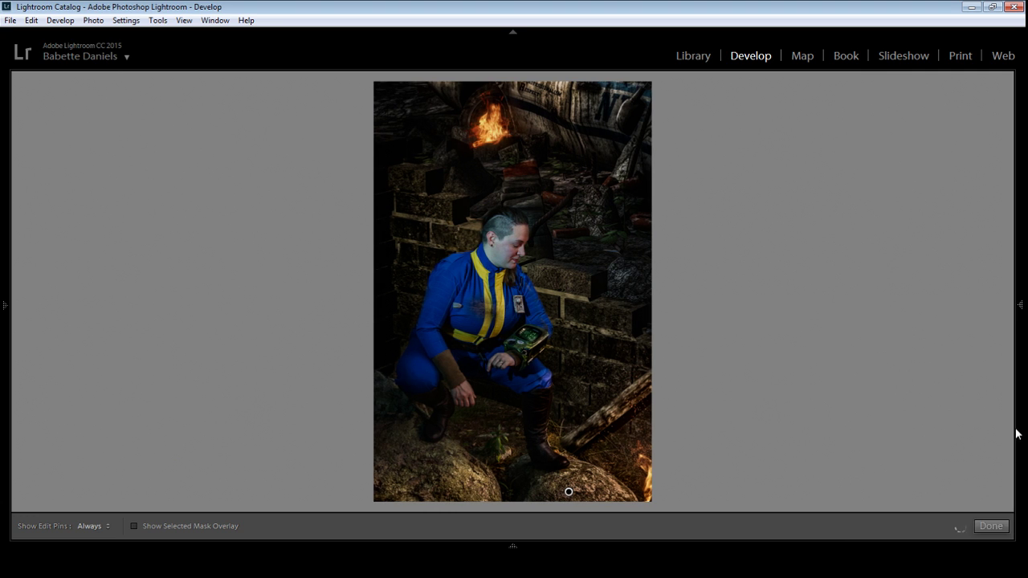
left_click(1019, 434)
left_click_drag(1012, 454, 1013, 237)
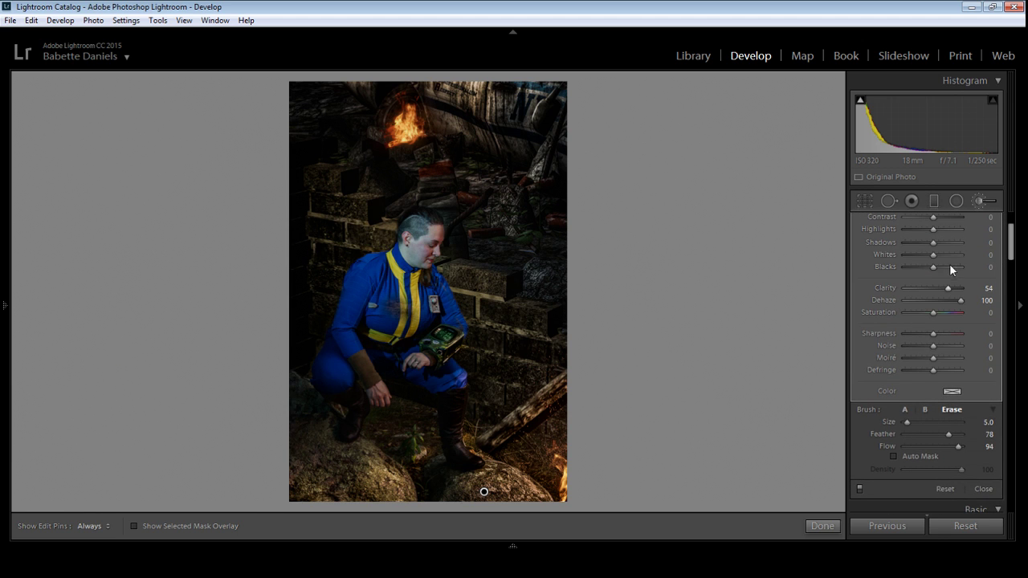
left_click_drag(1013, 240, 1014, 229)
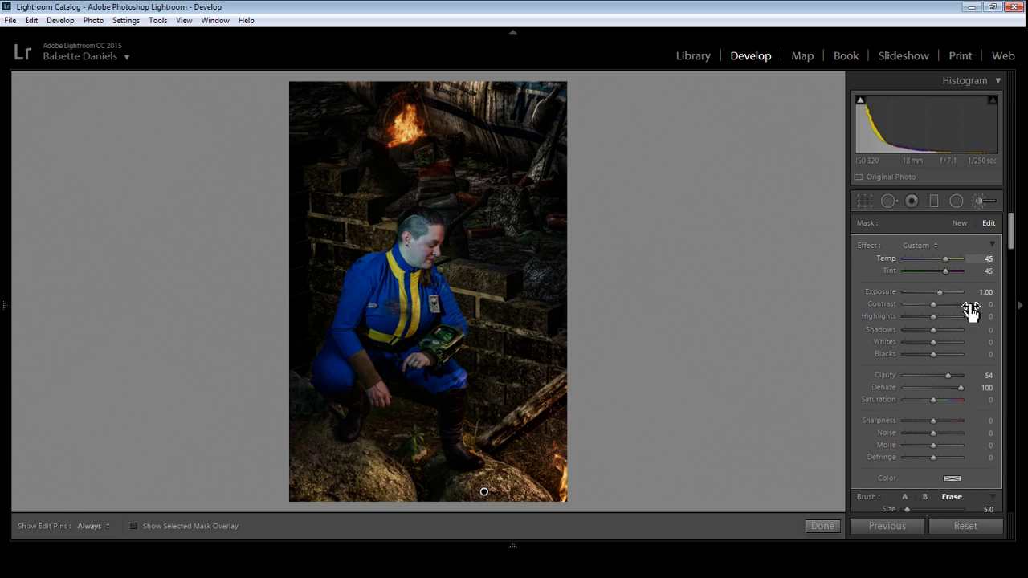
Step: Raise the Adjustment Brush Shadows to 38 and make the brush slightly smaller
mouse_move(933, 331)
left_mouse_down()
mouse_move(953, 330)
mouse_move(942, 330)
left_mouse_up()
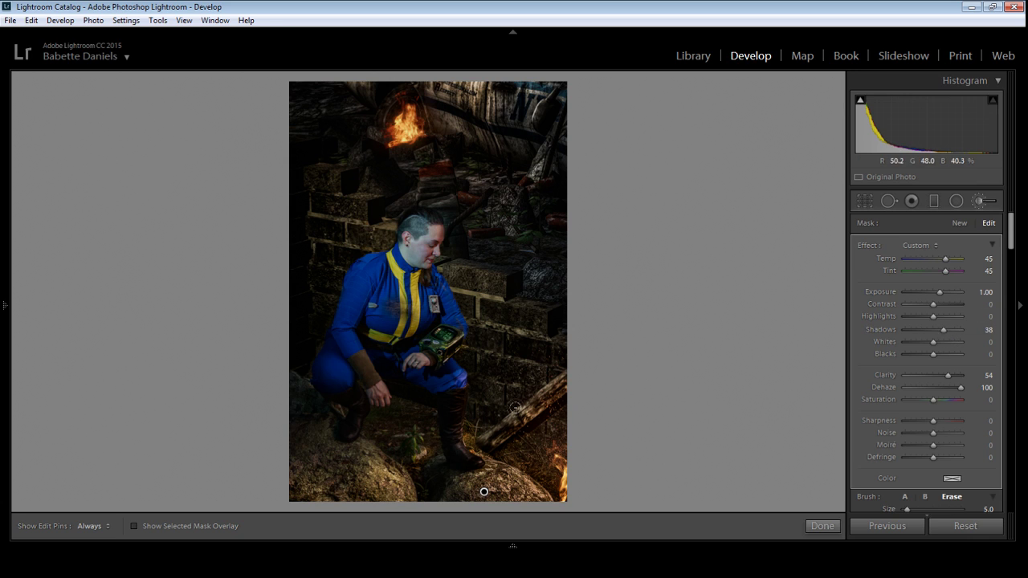
key("h")
key("bracketleft")
key("h")
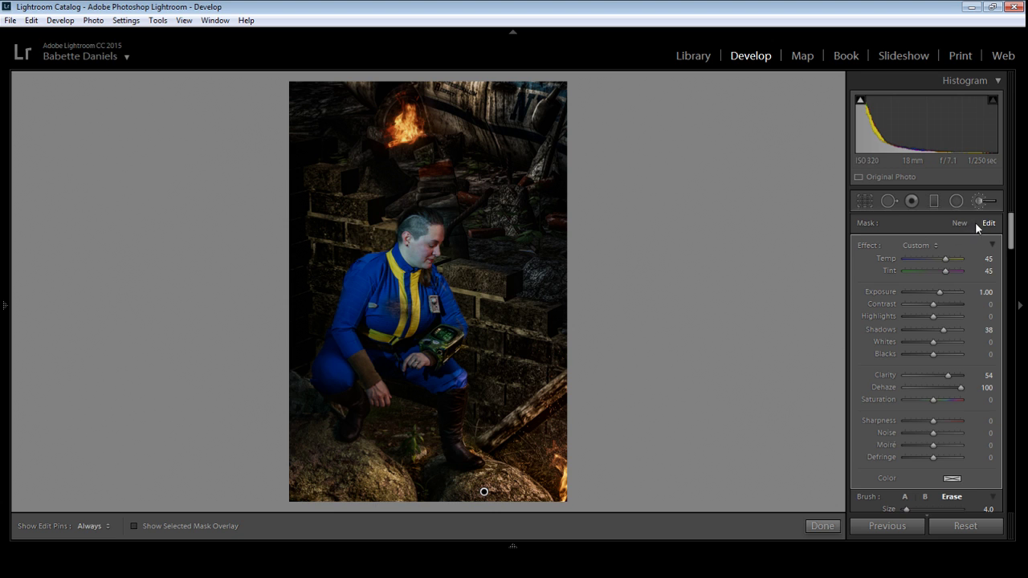
Step: Set Shadows +67, Contrast +26, Sharpening Amount 54 and Luminance noise reduction 14
left_click(982, 201)
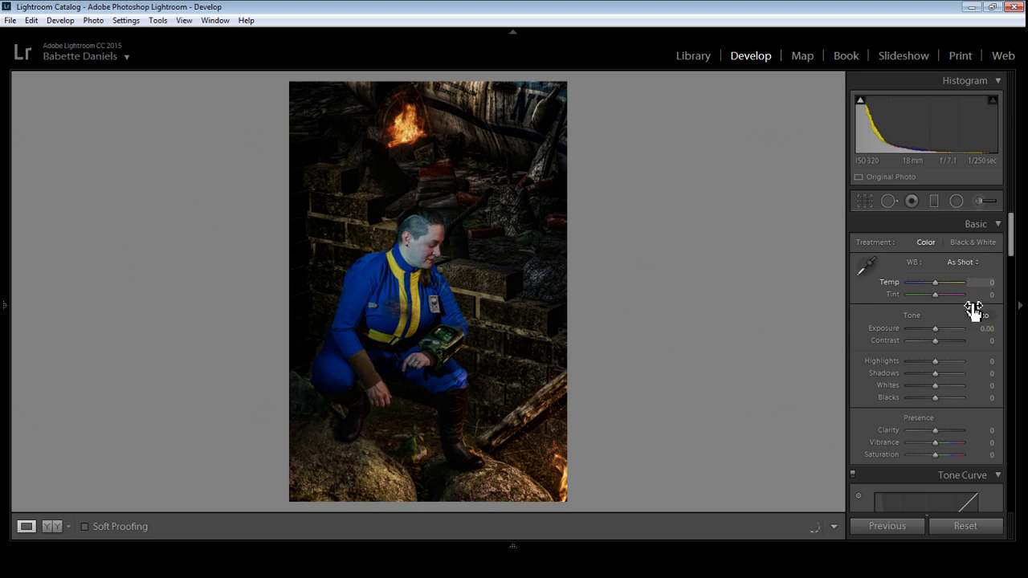
left_click(952, 373)
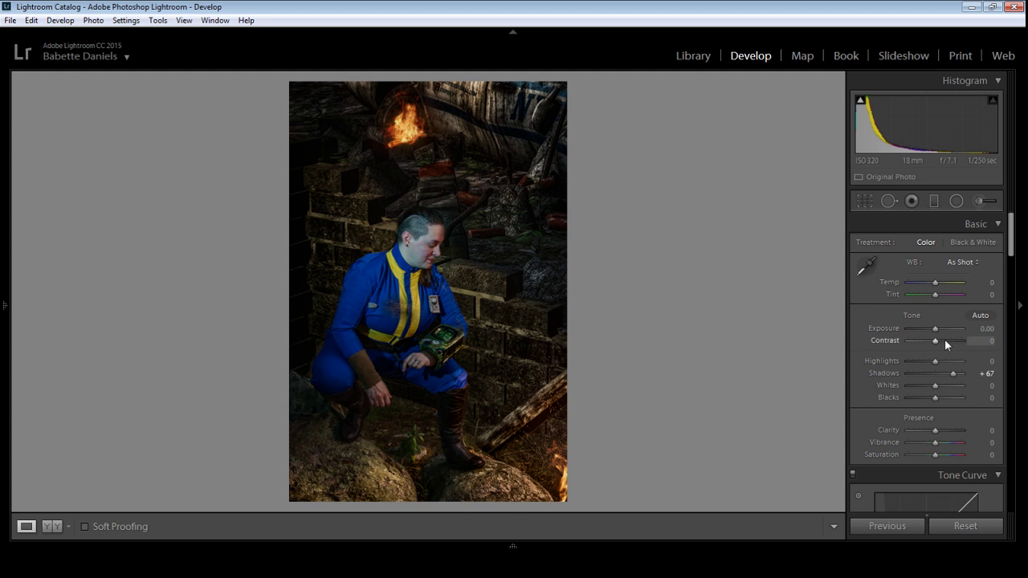
left_click(944, 339)
left_click_drag(943, 339, 941, 340)
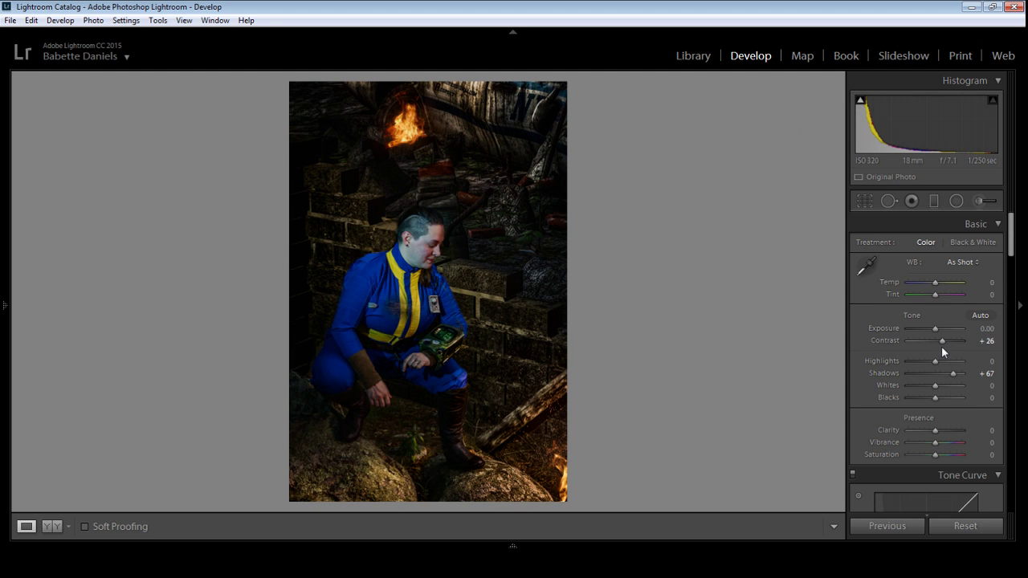
key("y")
key("y")
left_click_drag(1012, 255, 1016, 378)
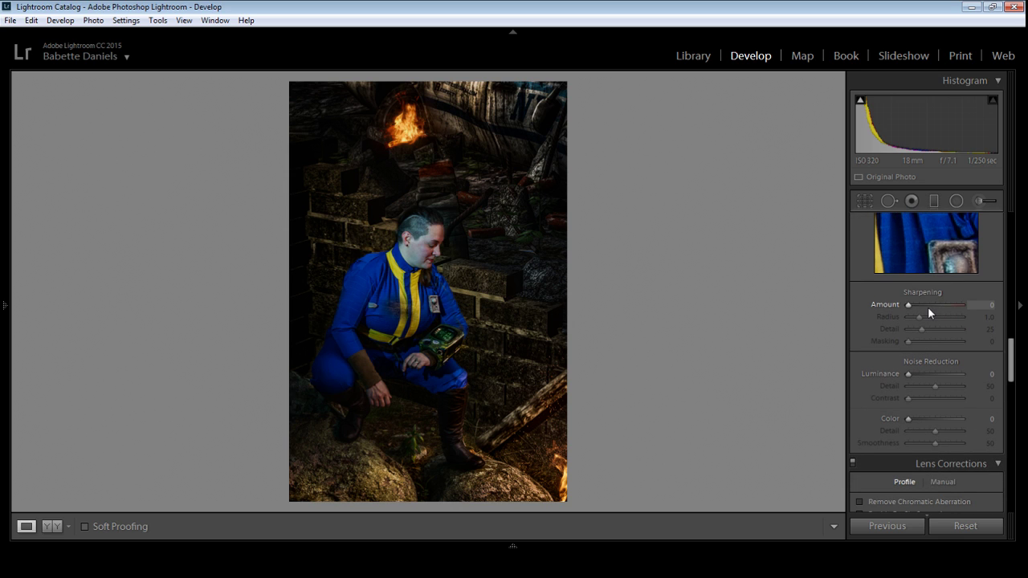
left_click(926, 306)
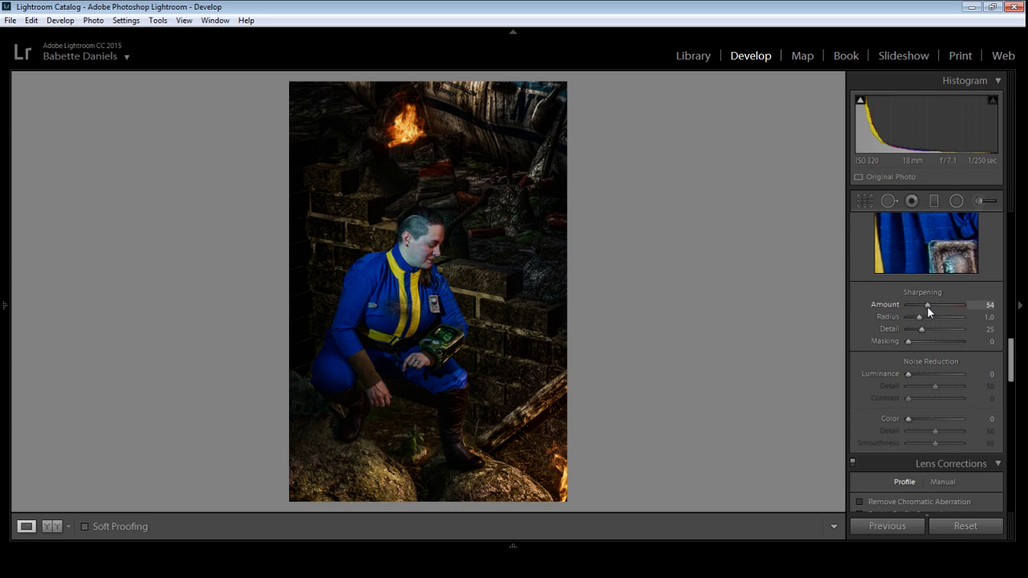
left_click(916, 375)
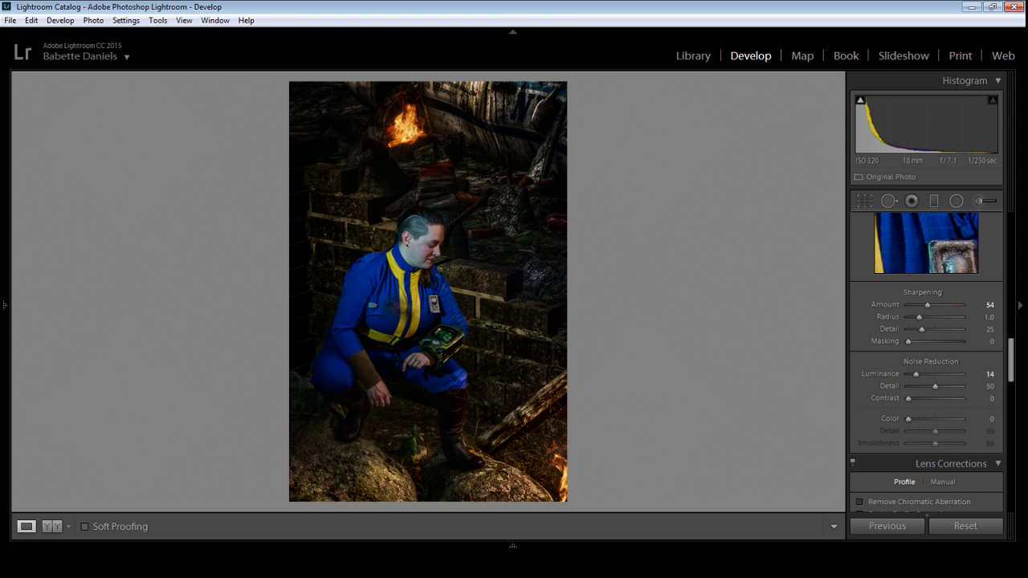
key("Right")
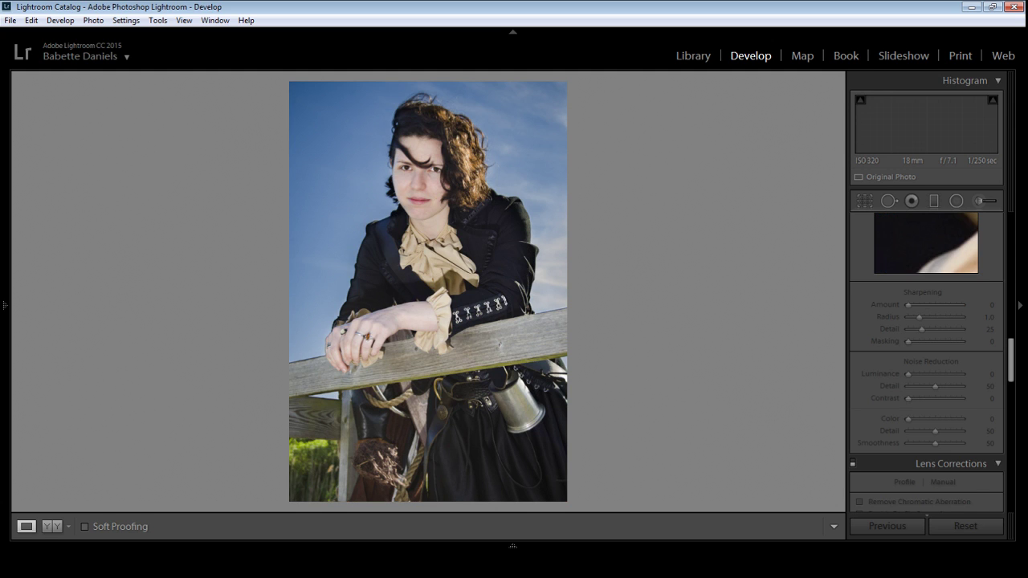
key("y")
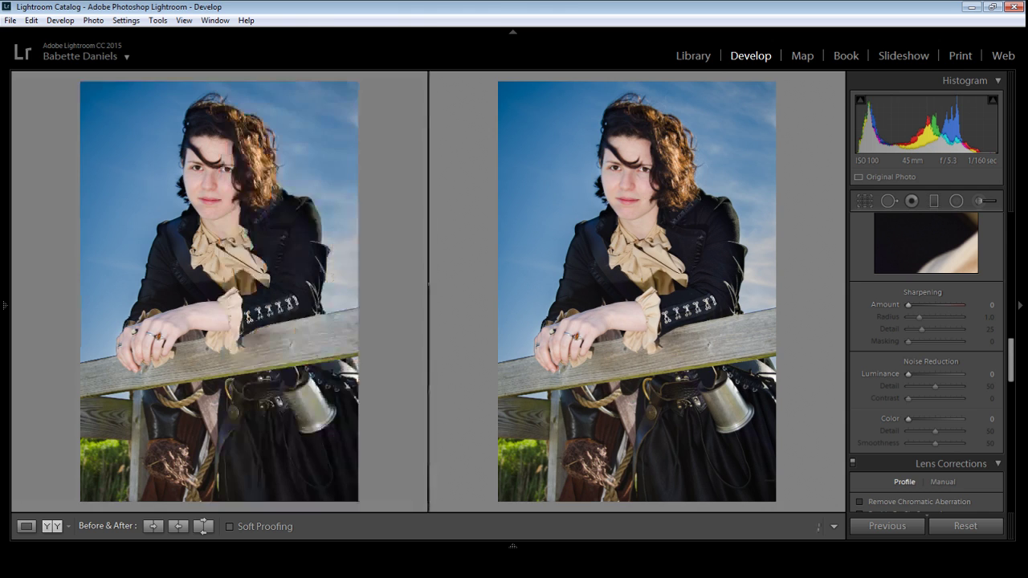
key("y")
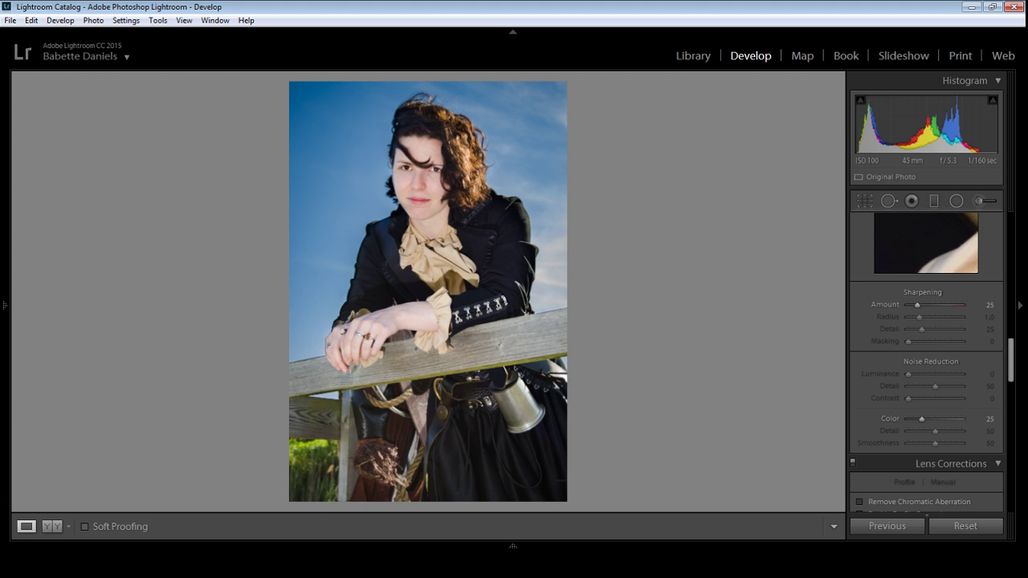
key("Right")
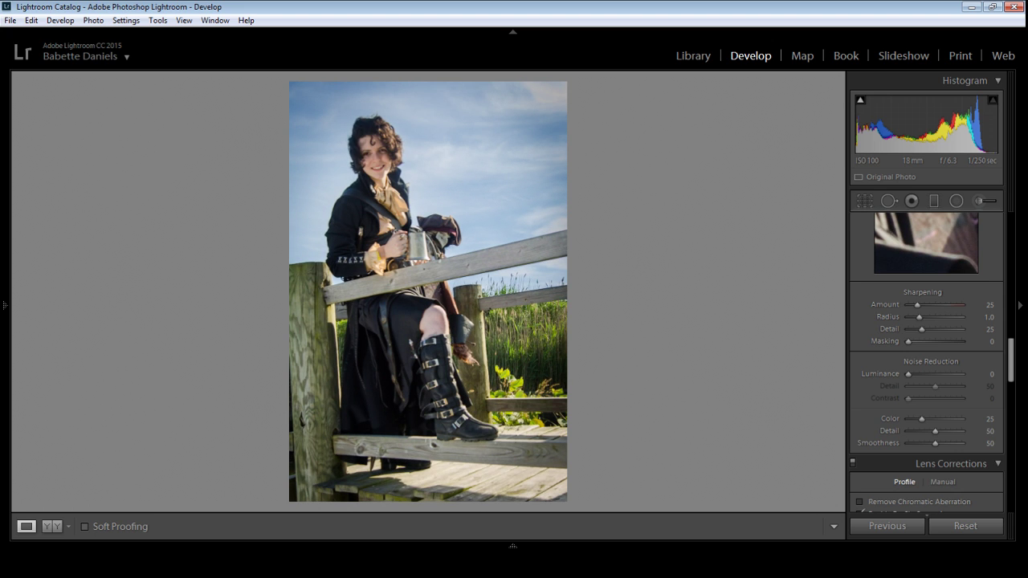
key("Right")
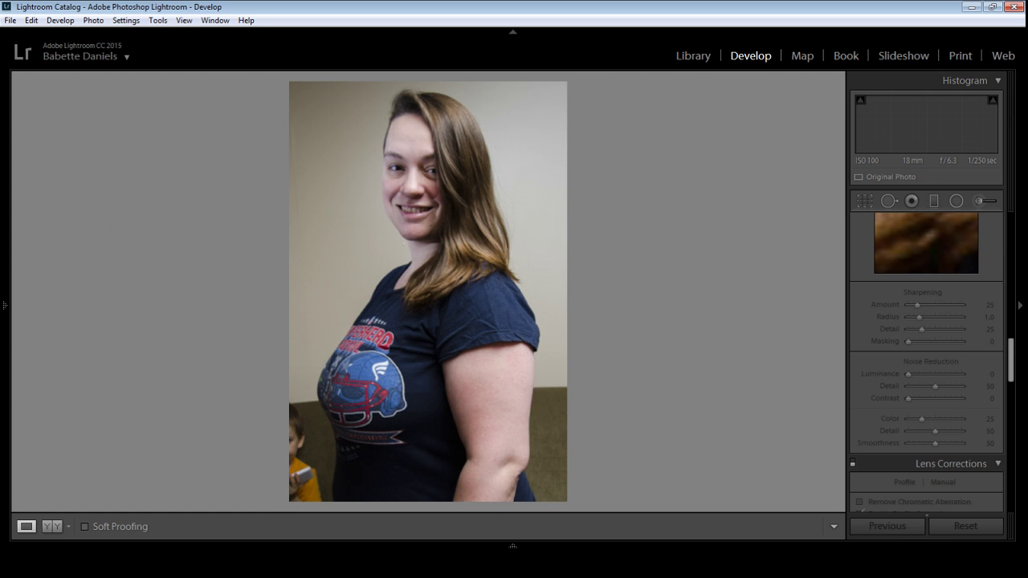
key("Right")
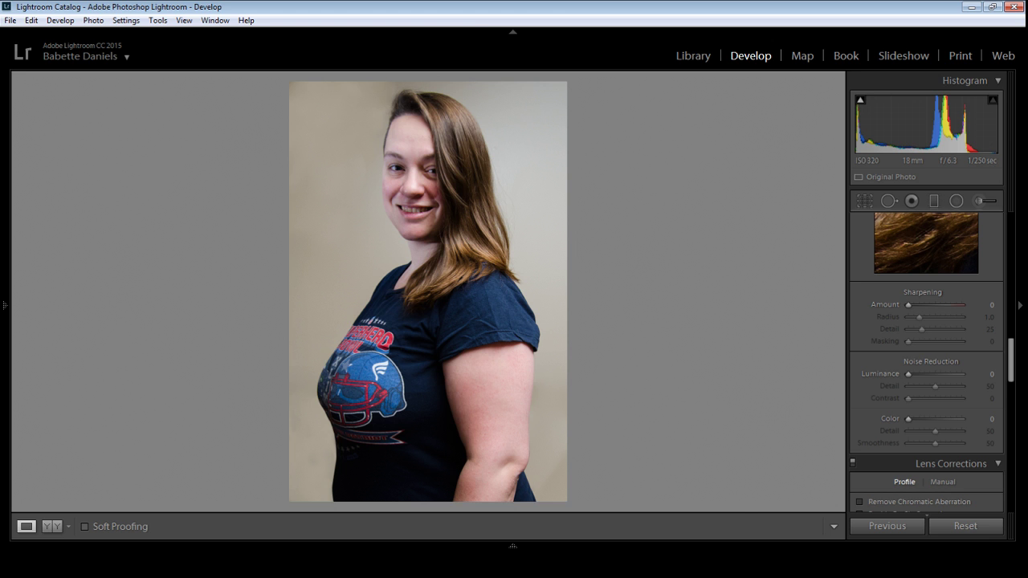
key("Right")
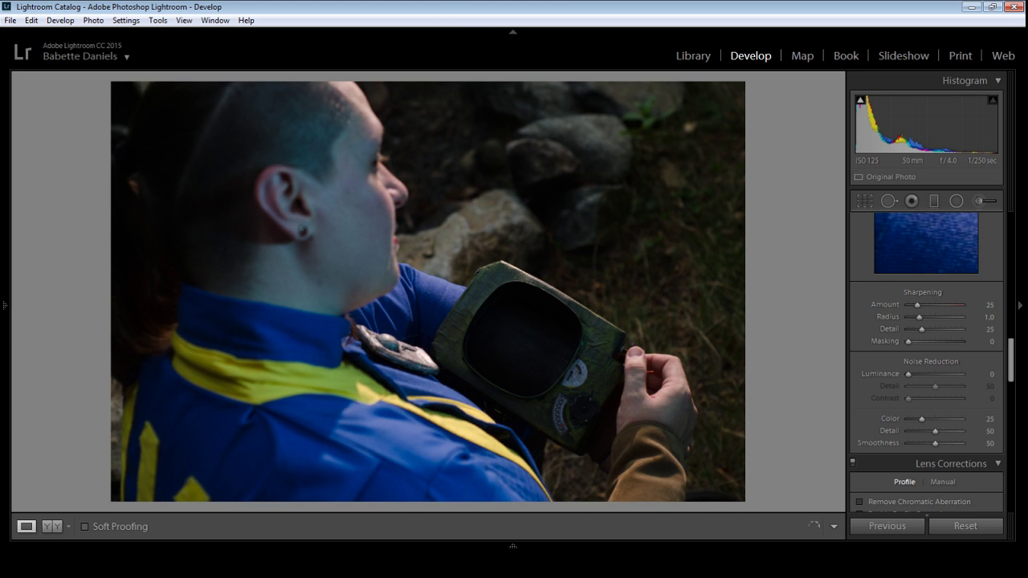
key("Right")
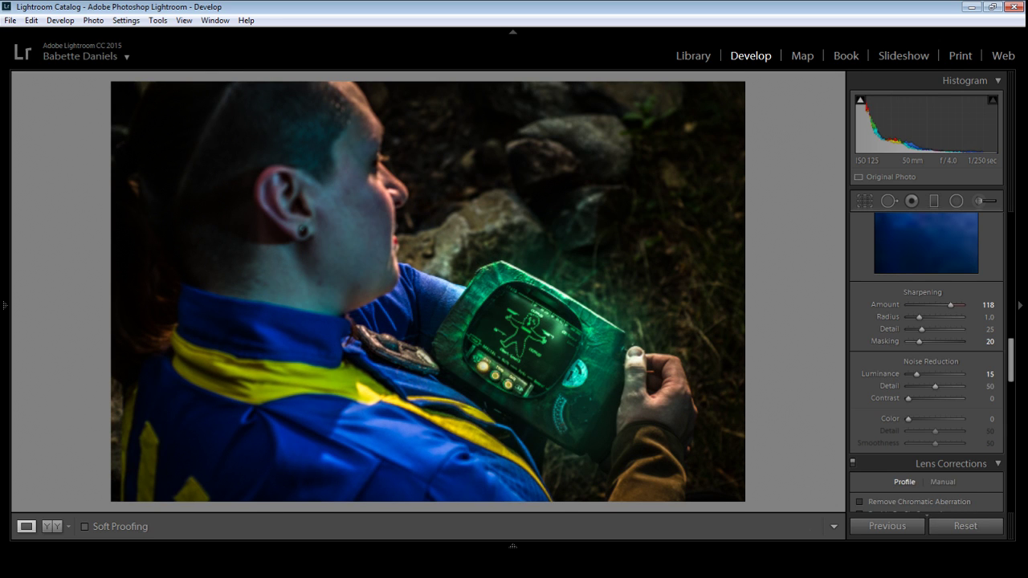
key("Right")
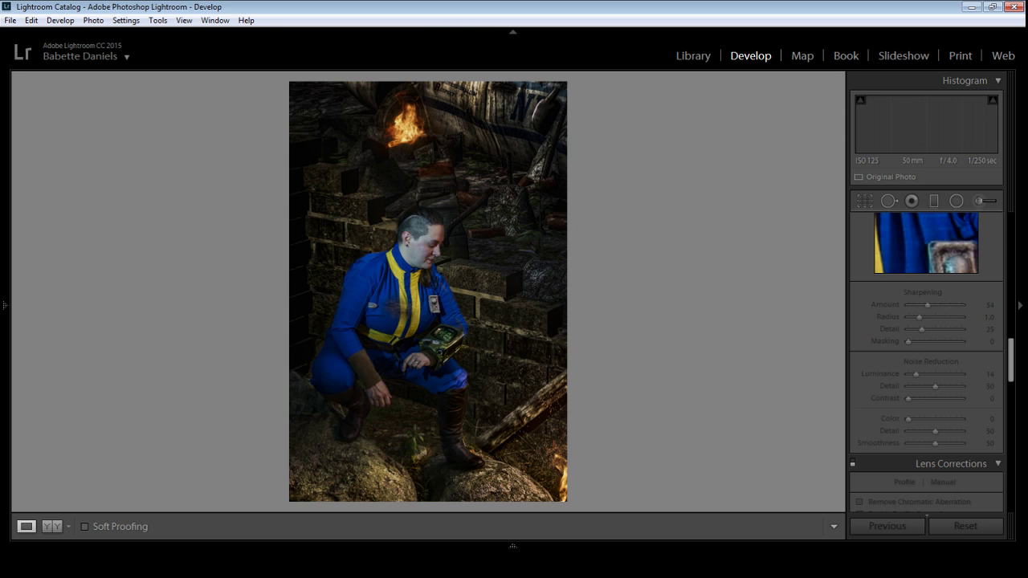
key("Right")
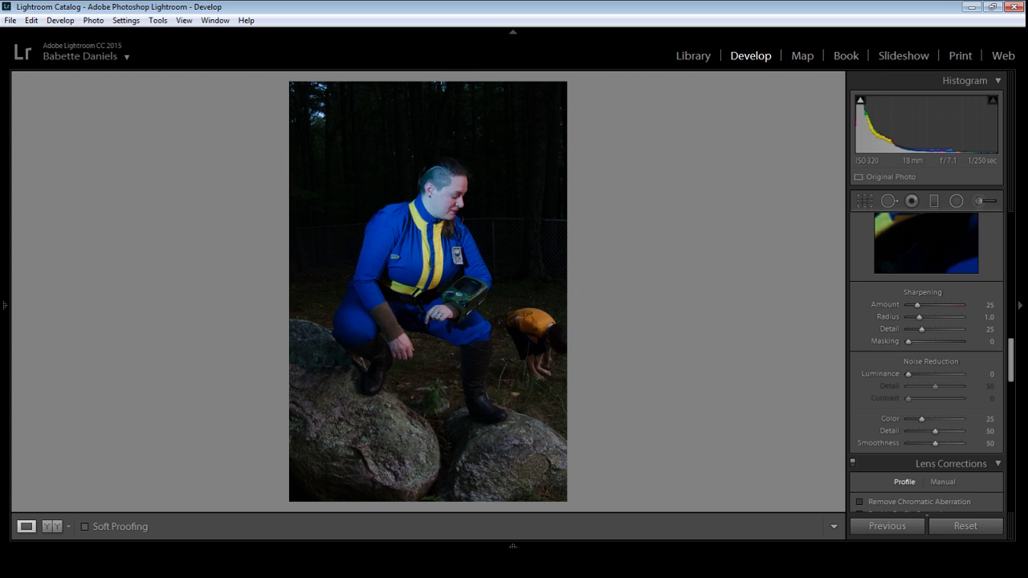
key("Right")
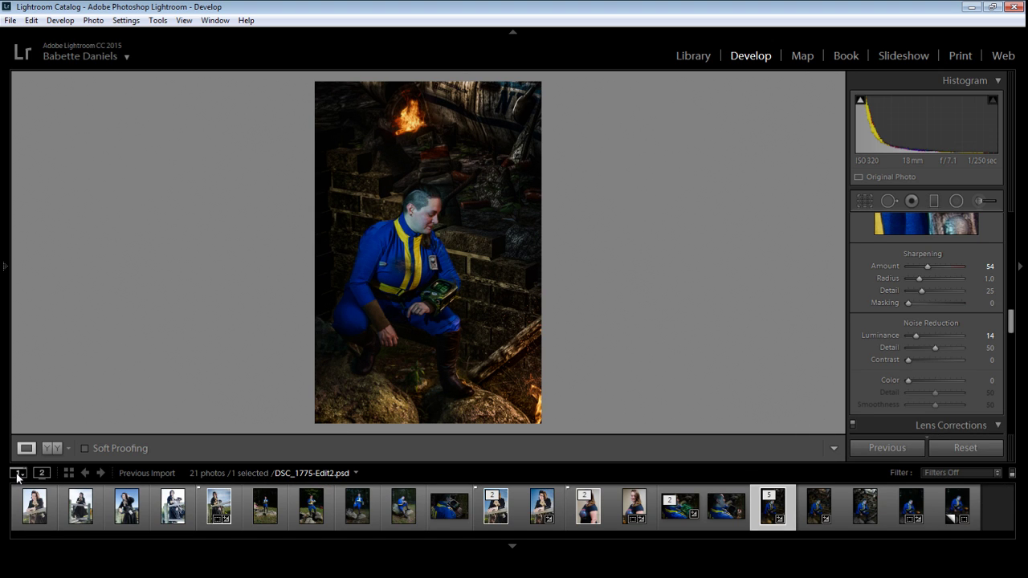
Step: Open the Filmstrip panel at the bottom of the Develop module
left_click(20, 474)
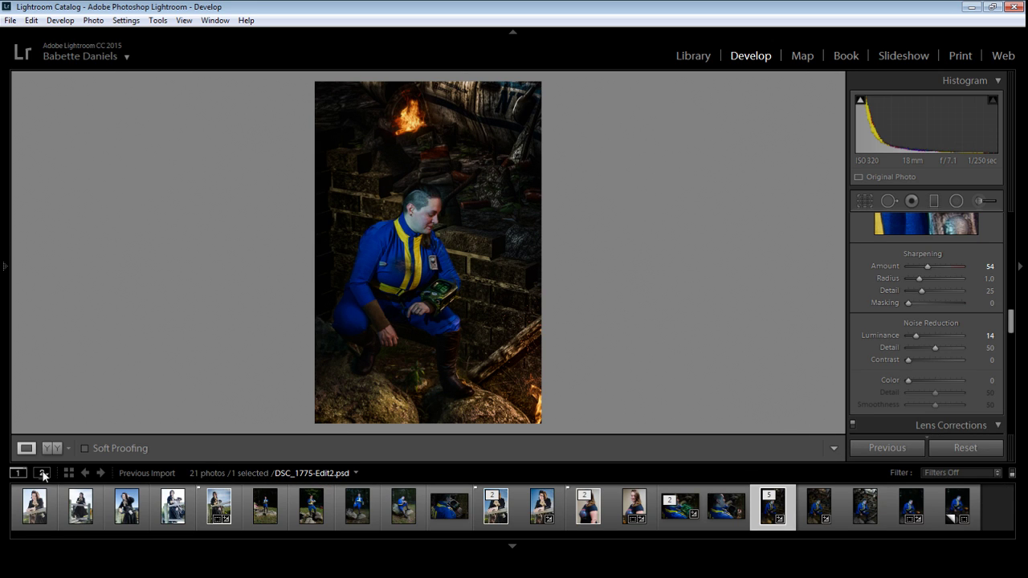